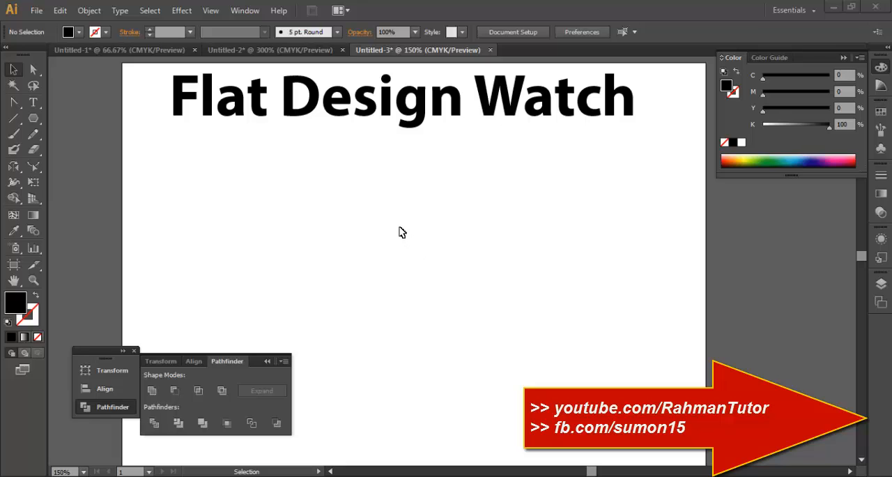
# Draw a black circle with the Ellipse tool near the middle of the artboard, below the title.
pyautogui.click(33, 118)
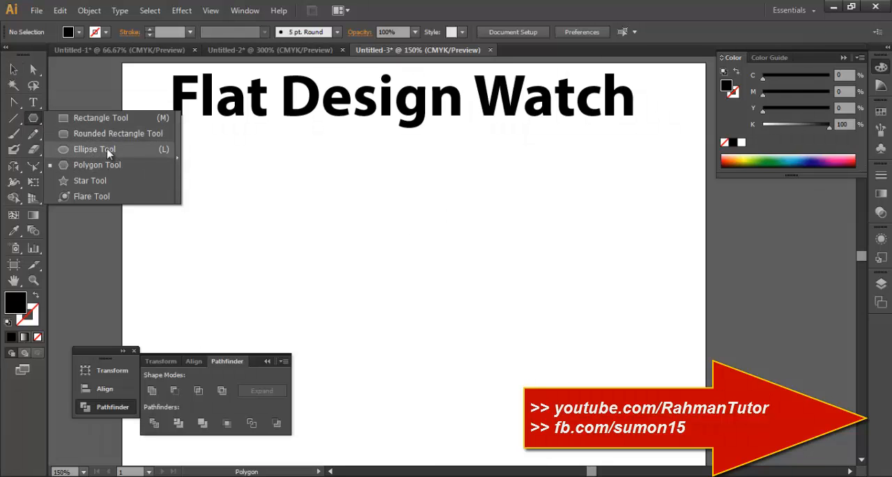
pyautogui.click(104, 148)
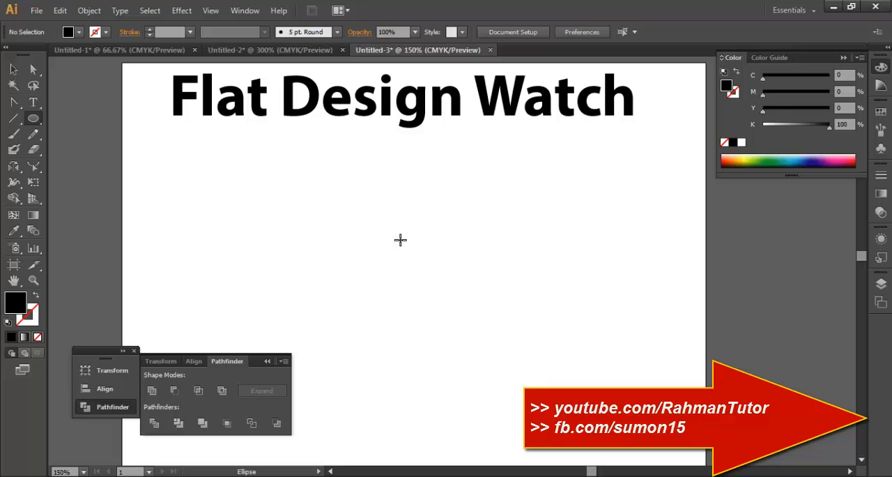
pyautogui.moveTo(367, 219); pyautogui.dragTo(480, 310)
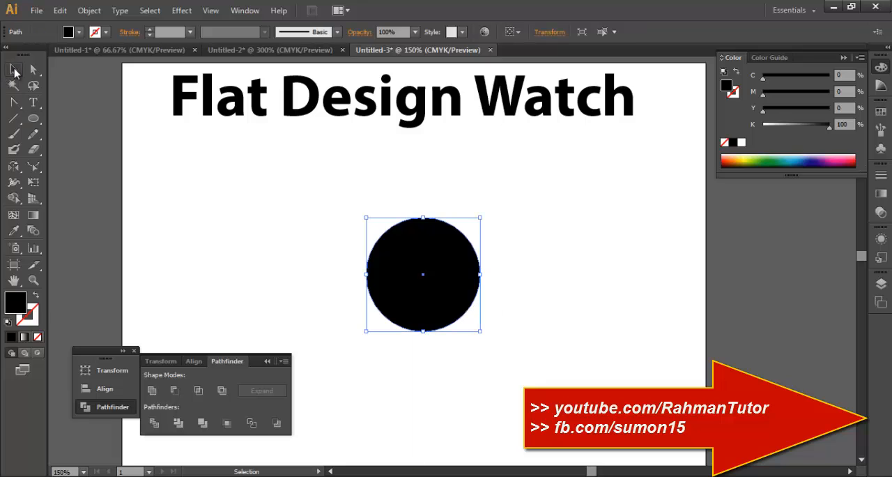
# Draw a large rectangle over the circle, spanning nearly the artboard's width, and fill it with blue (C 87.45, M 1.96, Y 0, K 0).
pyautogui.click(33, 118)
pyautogui.click(70, 120)
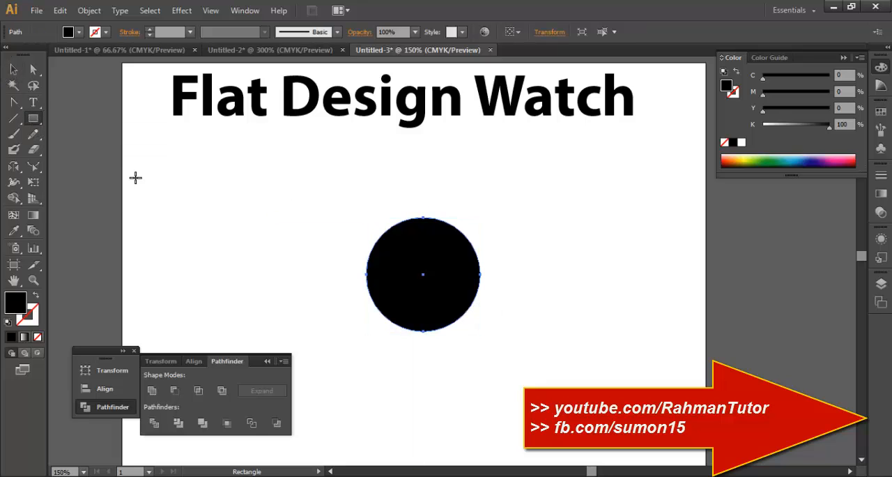
pyautogui.moveTo(144, 159); pyautogui.dragTo(700, 409)
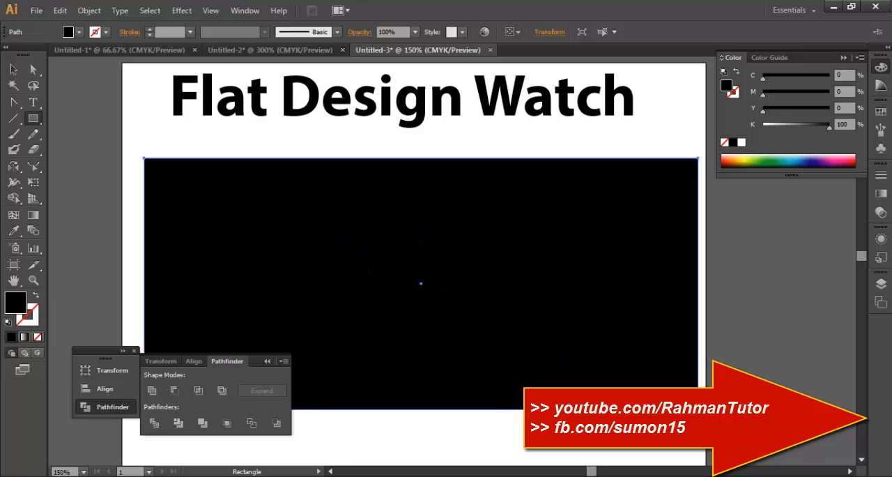
pyautogui.click(798, 155)
pyautogui.click(795, 156)
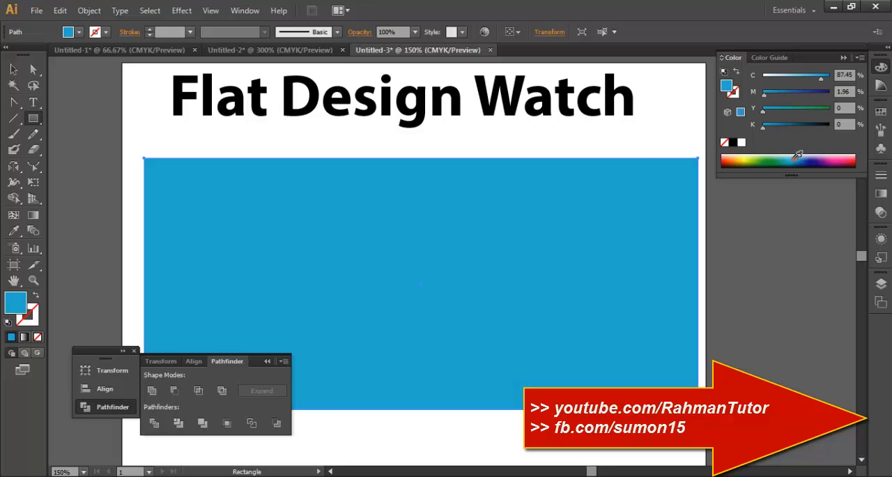
# Send the blue rectangle to the back, behind the black circle.
pyautogui.click(13, 69)
pyautogui.rightClick(616, 228)
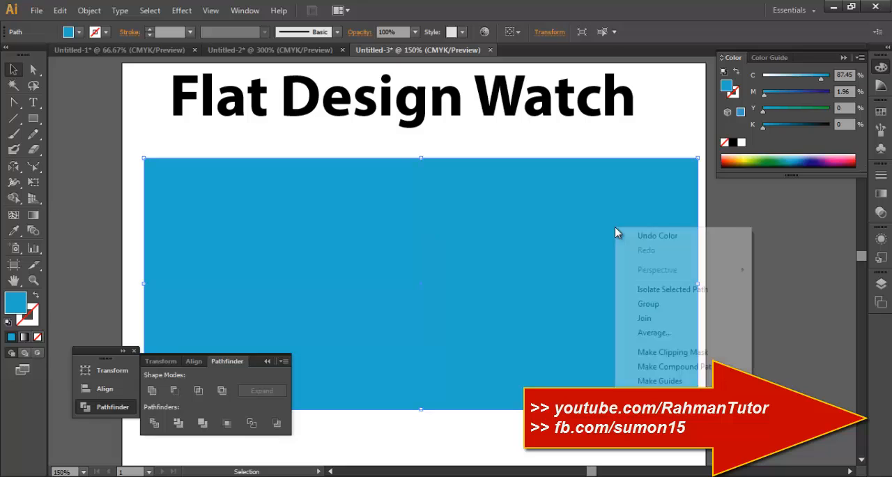
pyautogui.moveTo(648, 410)
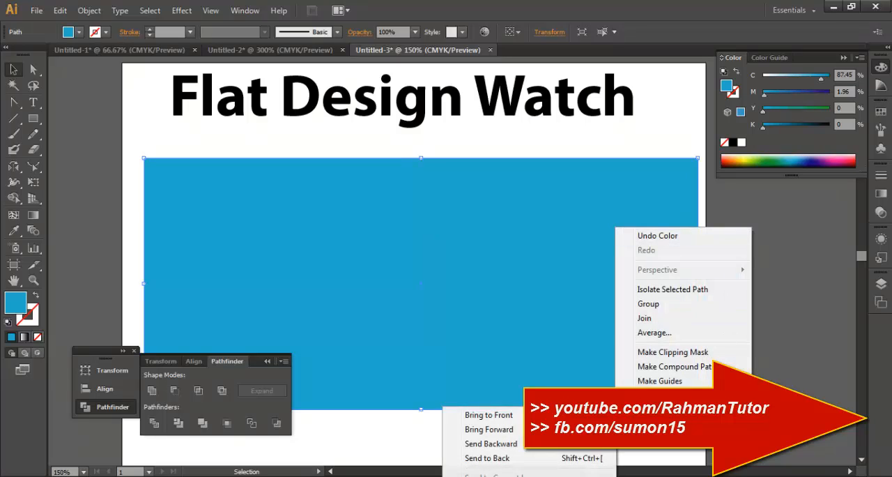
pyautogui.click(545, 460)
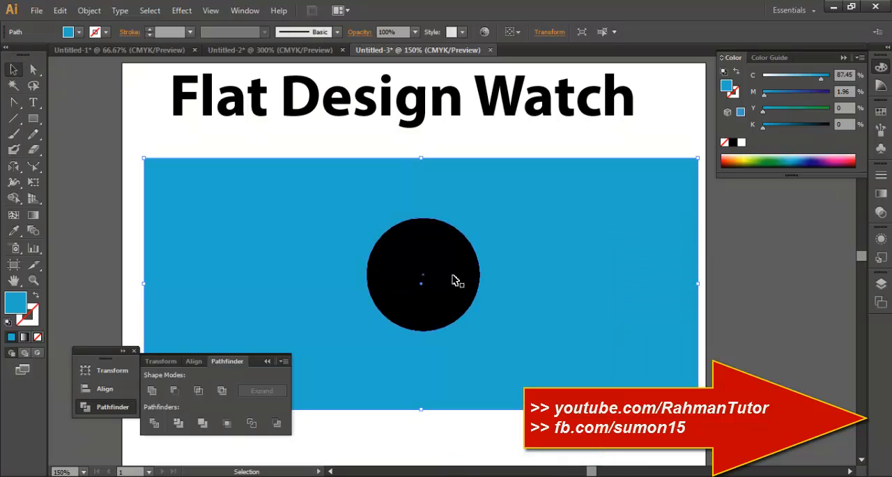
# Move the black circle slightly up and to the left and enlarge it proportionally from its centre.
pyautogui.moveTo(457, 279)
pyautogui.mouseDown()
pyautogui.moveTo(458, 265)
pyautogui.moveTo(449, 274)
pyautogui.mouseUp()
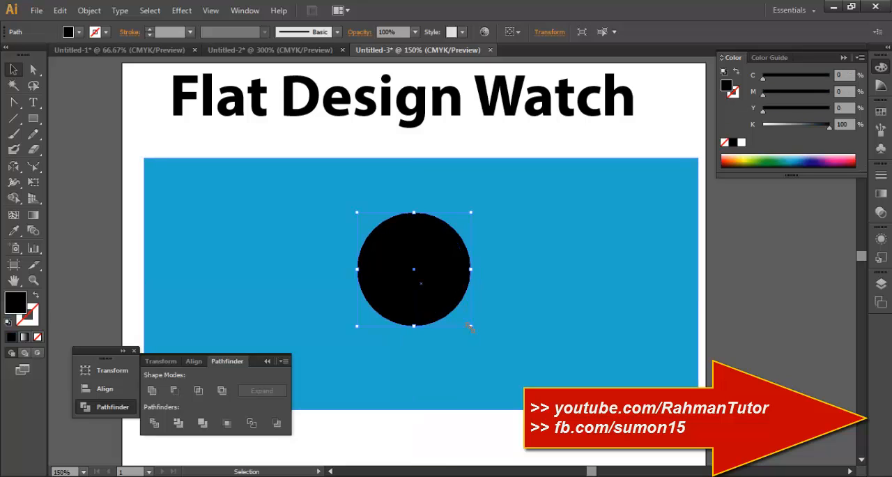
pyautogui.moveTo(471, 327); pyautogui.dragTo(489, 341)
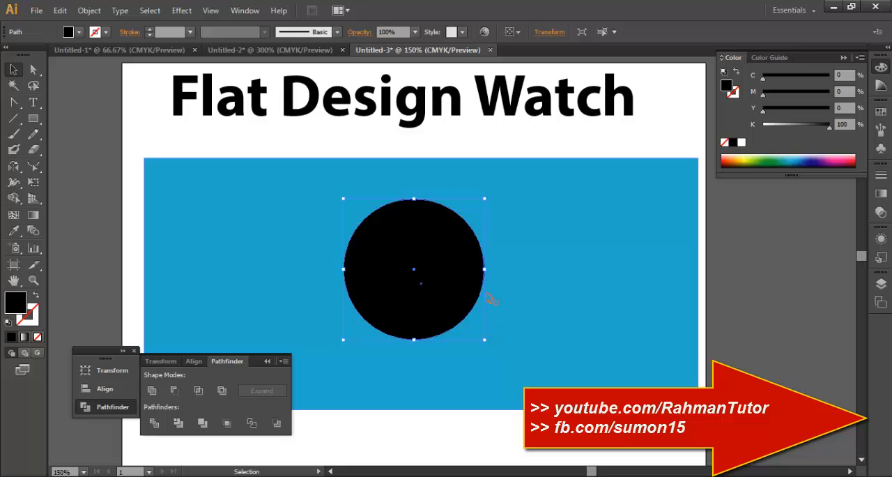
# Make a concentric copy of the circle with a uniform scale of 95%, and shrink the copy slightly further around its centre.
pyautogui.rightClick(450, 298)
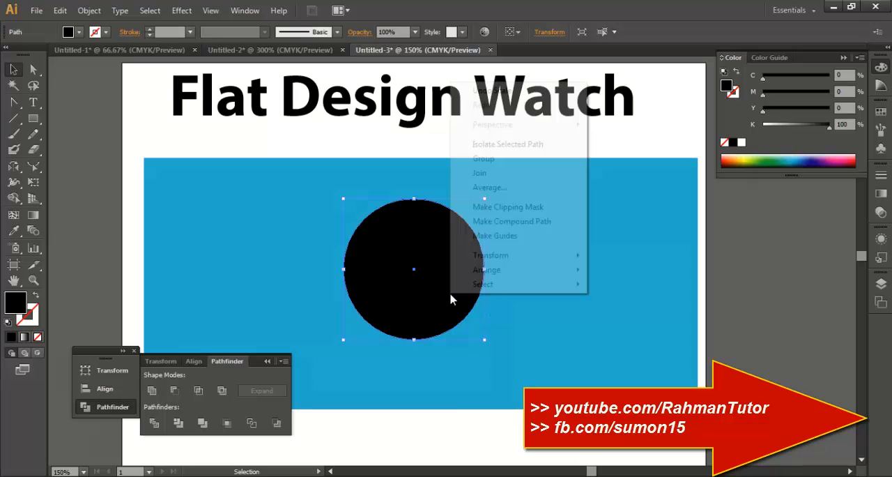
pyautogui.moveTo(531, 256)
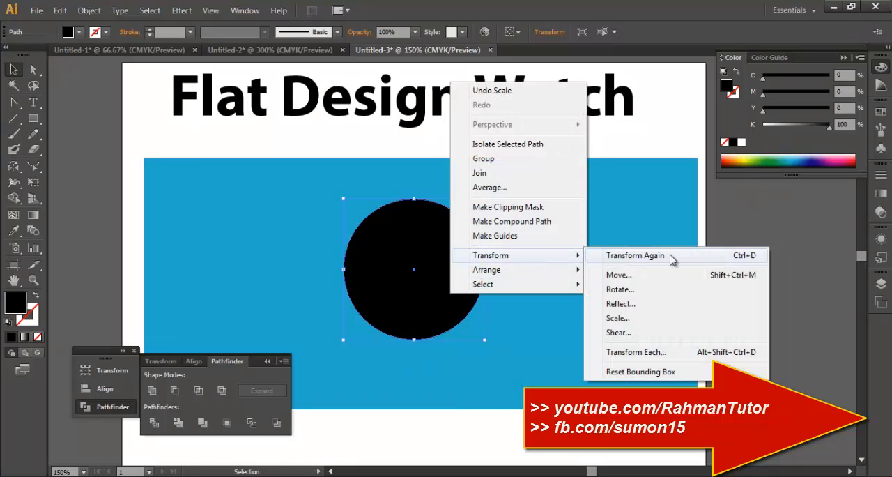
pyautogui.click(620, 318)
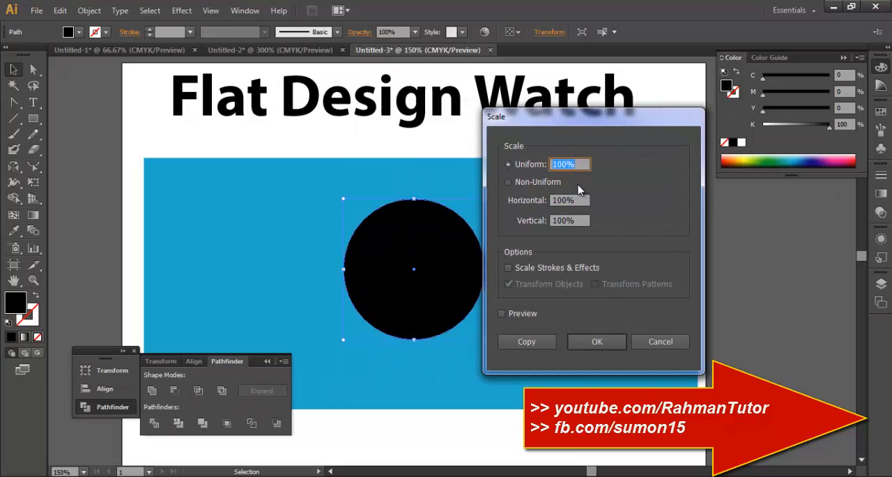
pyautogui.click(502, 313)
pyautogui.doubleClick(573, 164)
pyautogui.write('95')
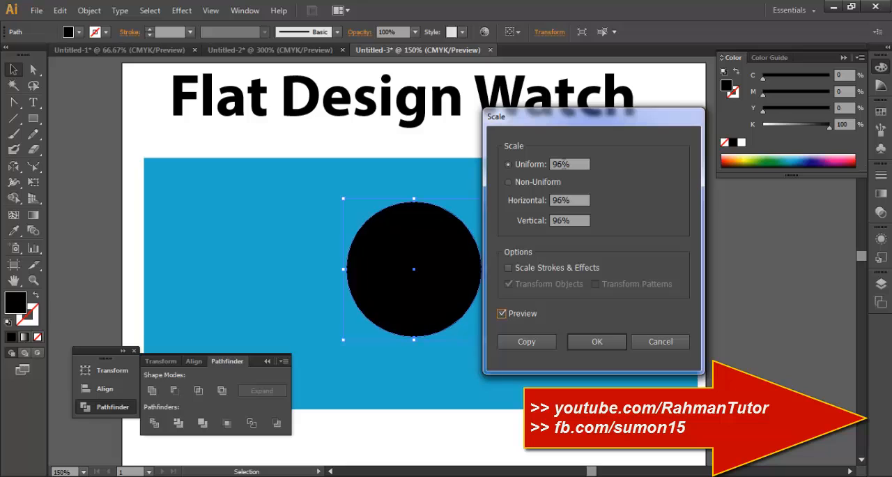
pyautogui.click(507, 317)
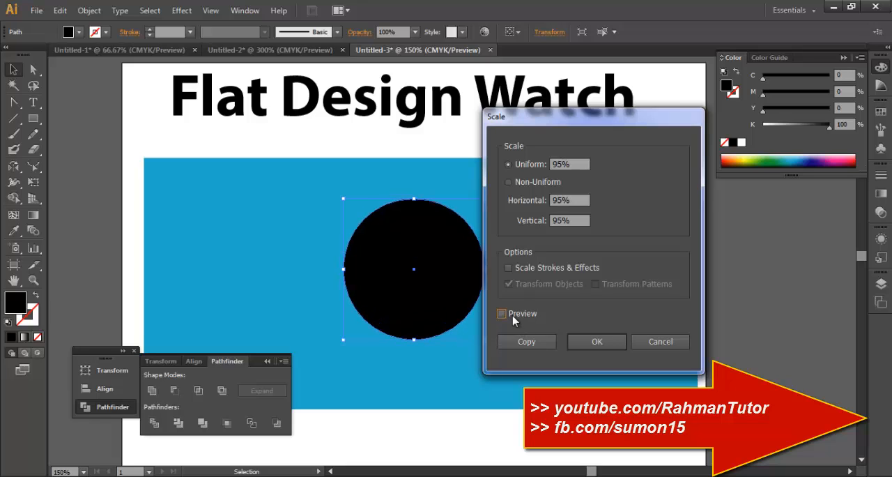
pyautogui.click(510, 317)
pyautogui.click(512, 318)
pyautogui.click(514, 318)
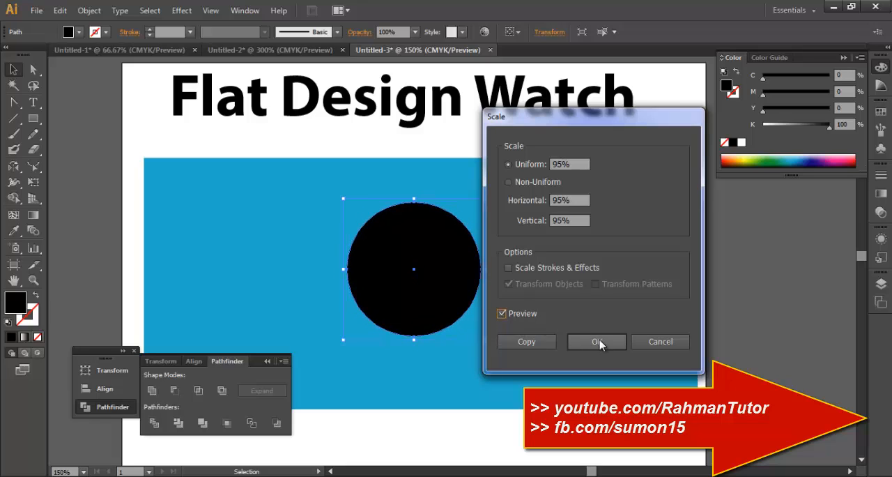
pyautogui.click(526, 341)
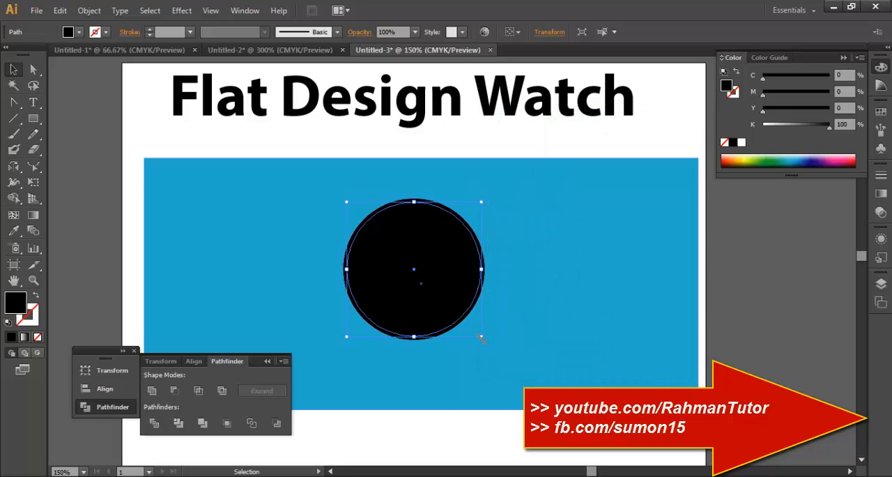
pyautogui.moveTo(481, 337); pyautogui.dragTo(476, 333)
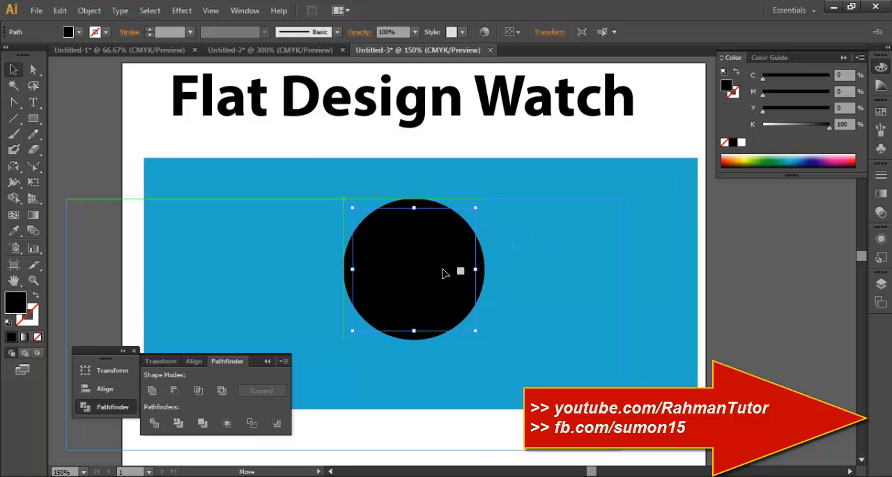
# Lock the blue background rectangle and subtract the inner circle from the outer one with Minus Front to leave a black ring.
pyautogui.click(485, 270)
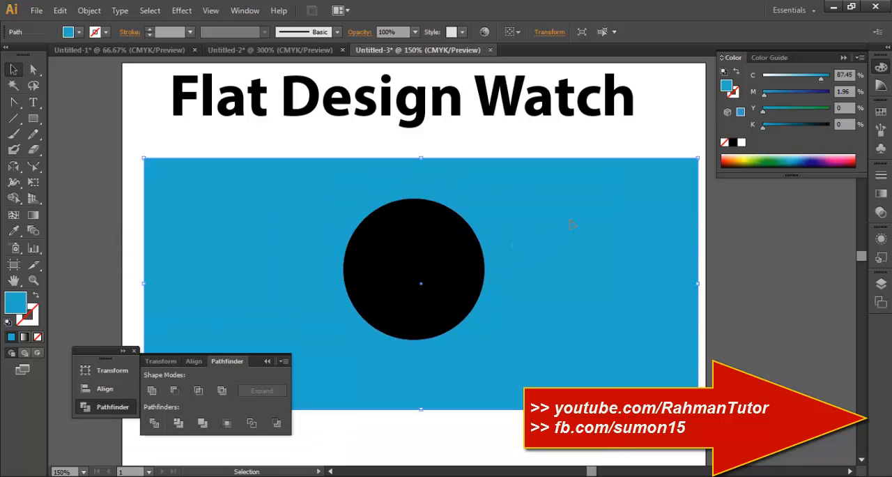
pyautogui.hotkey('ctrl', '2')
pyautogui.moveTo(523, 234); pyautogui.dragTo(415, 297)
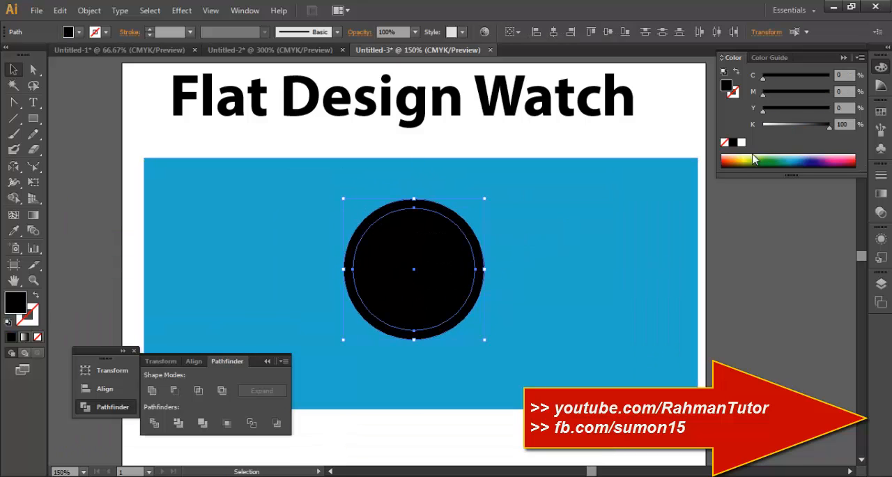
pyautogui.click(175, 391)
pyautogui.click(535, 342)
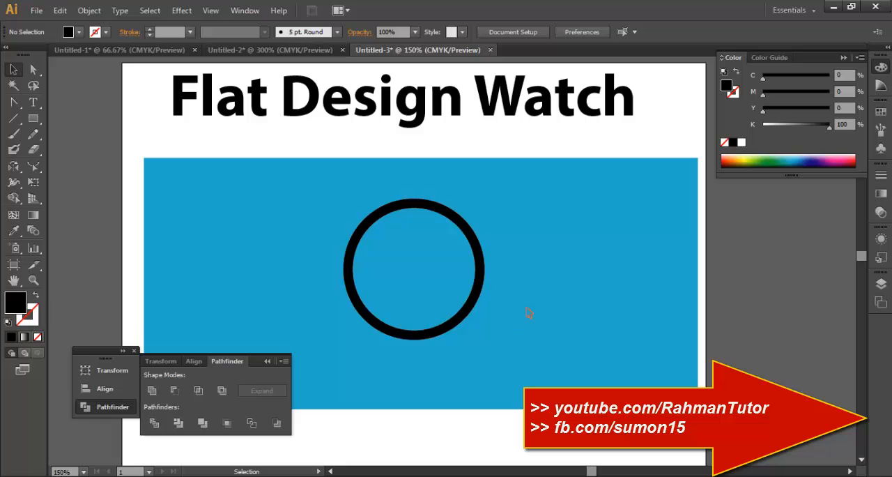
# Activate the Pen tool for drawing at the upper part of the black ring.
pyautogui.click(476, 280)
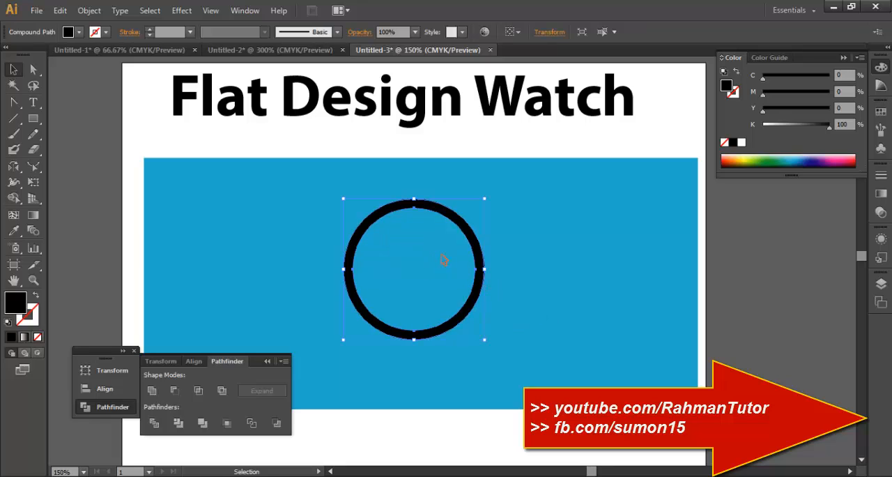
pyautogui.keyDown('ctrl'); pyautogui.click(398, 201); pyautogui.keyUp('ctrl')
pyautogui.keyDown('ctrl'); pyautogui.click(398, 201); pyautogui.keyUp('ctrl')
pyautogui.moveTo(556, 356); pyautogui.dragTo(444, 187)
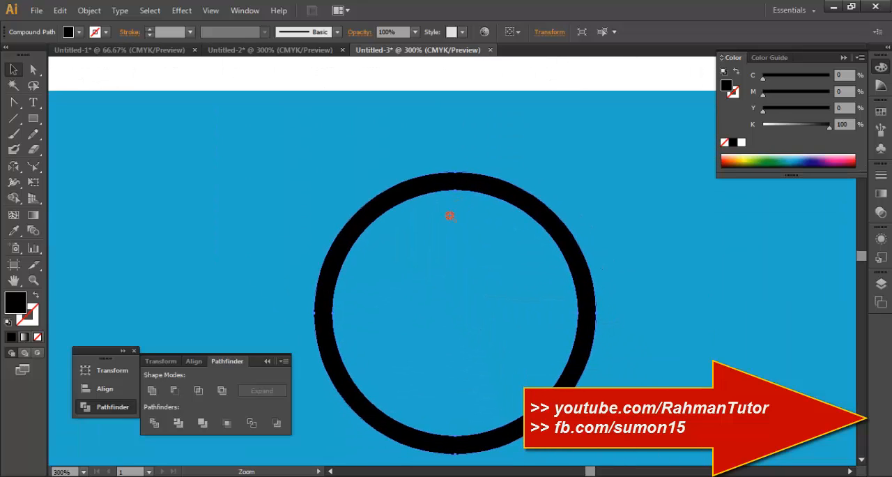
pyautogui.keyDown('ctrl'); pyautogui.click(449, 216); pyautogui.keyUp('ctrl')
pyautogui.moveTo(502, 269)
pyautogui.mouseDown()
pyautogui.moveTo(518, 235)
pyautogui.moveTo(505, 263)
pyautogui.moveTo(500, 259)
pyautogui.mouseUp()
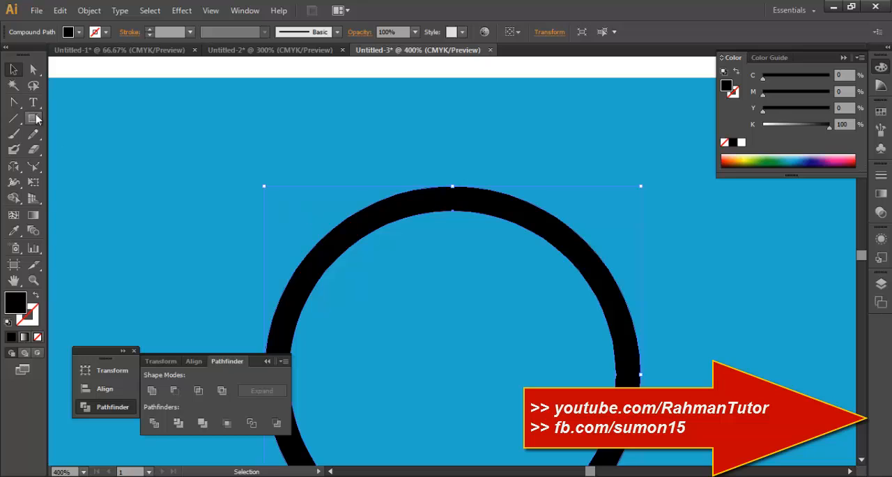
pyautogui.hotkey('shift', 'c')
pyautogui.click(18, 103)
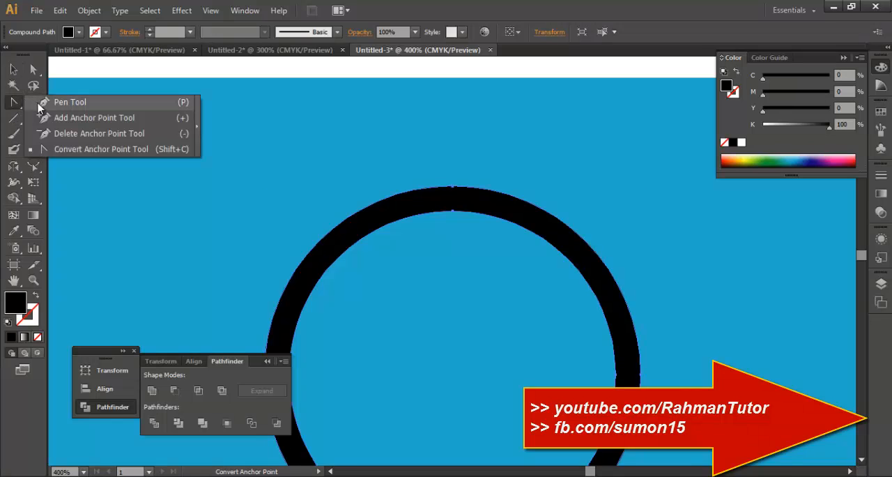
pyautogui.click(66, 102)
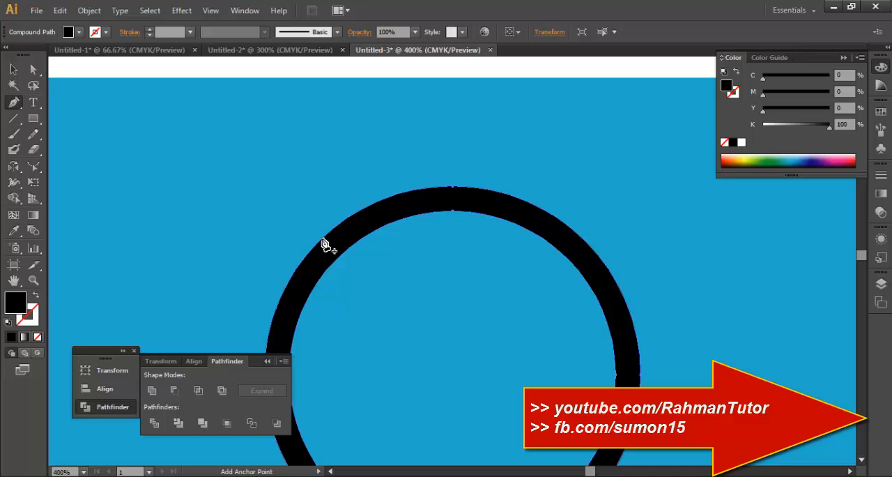
pyautogui.click(323, 241)
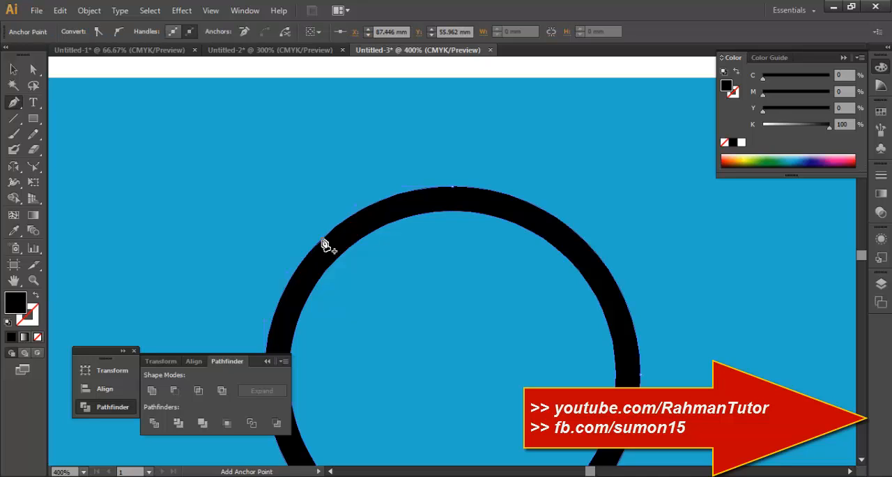
pyautogui.click(339, 189)
pyautogui.moveTo(348, 167); pyautogui.dragTo(348, 167)
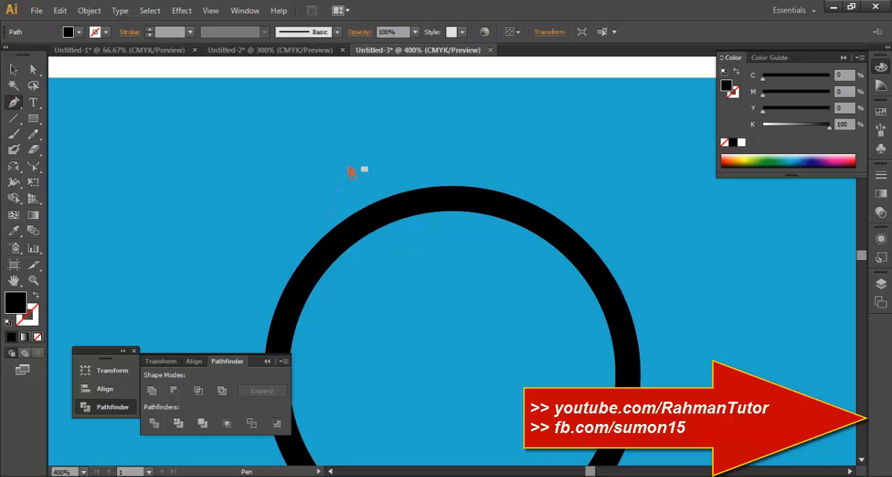
pyautogui.press('Delete')
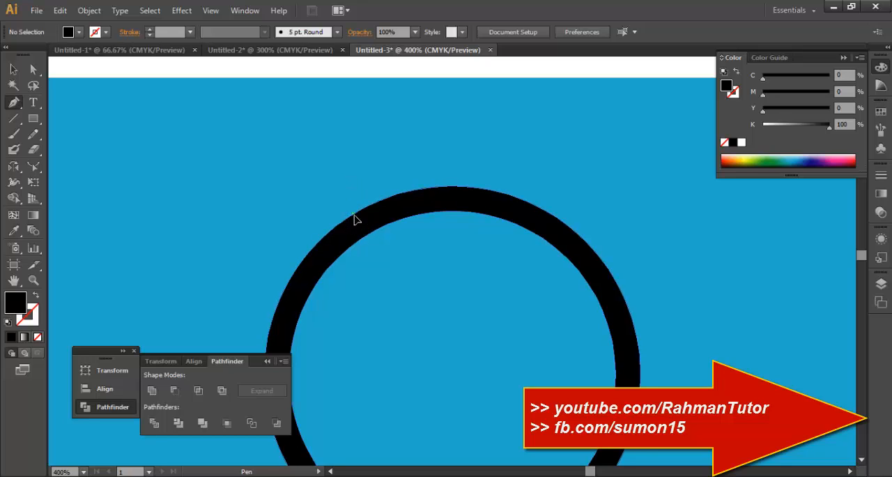
# Draw a black strap lug on the ring's upper-left edge with the Pen tool, as a vertical bar whose outer side curves into the ring.
pyautogui.click(350, 154)
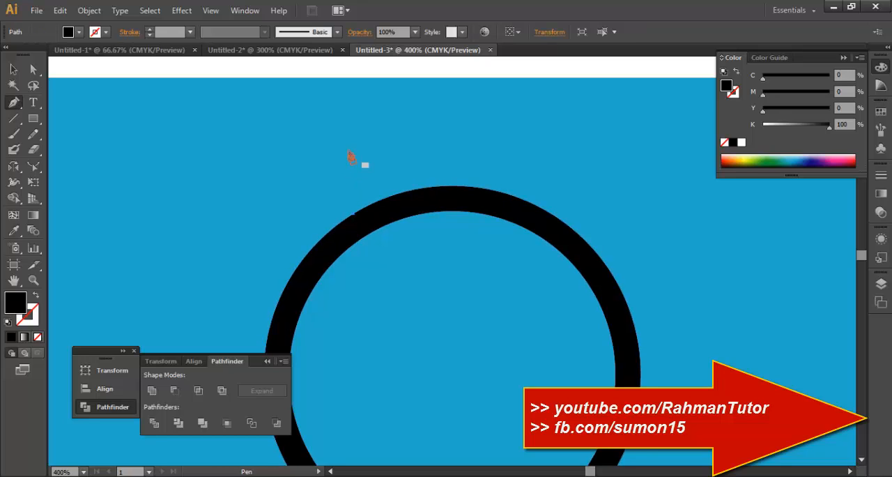
pyautogui.click(354, 113)
pyautogui.click(326, 113)
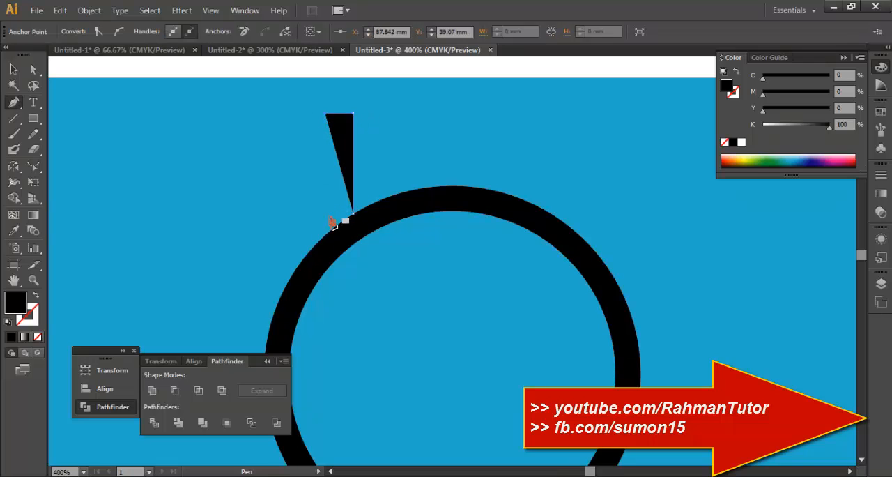
pyautogui.click(326, 213)
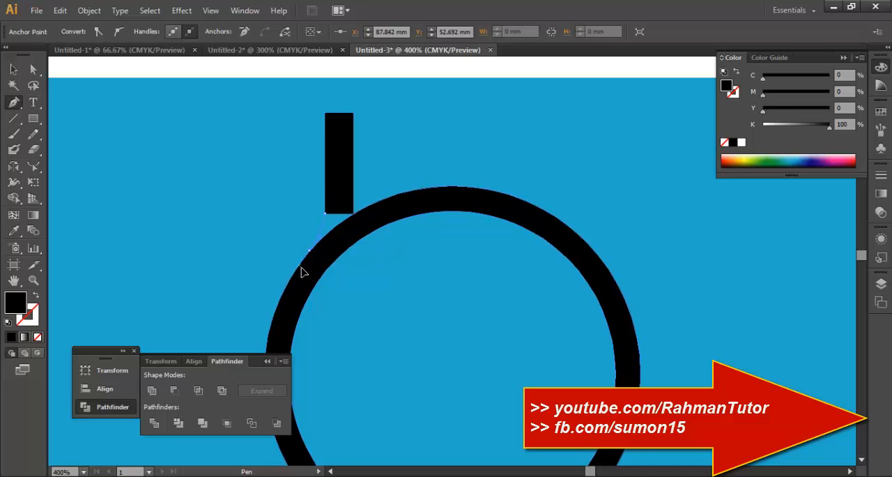
pyautogui.moveTo(309, 250); pyautogui.dragTo(296, 268)
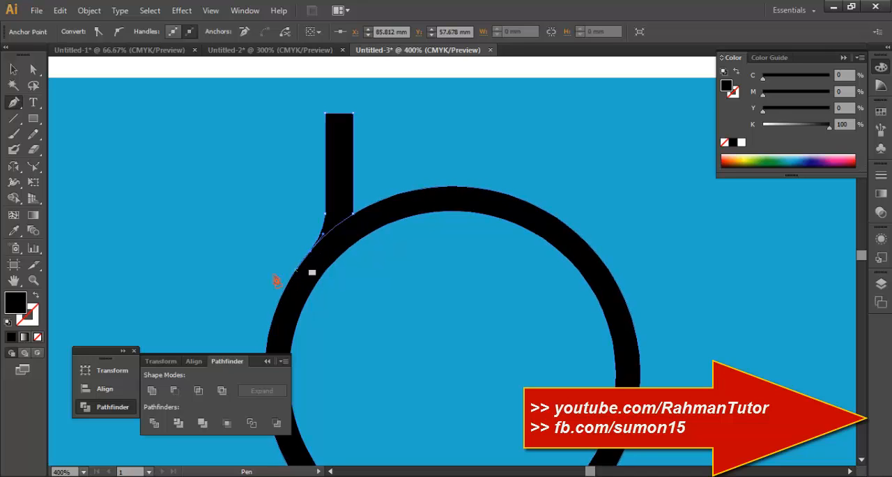
pyautogui.click(14, 70)
pyautogui.click(251, 200)
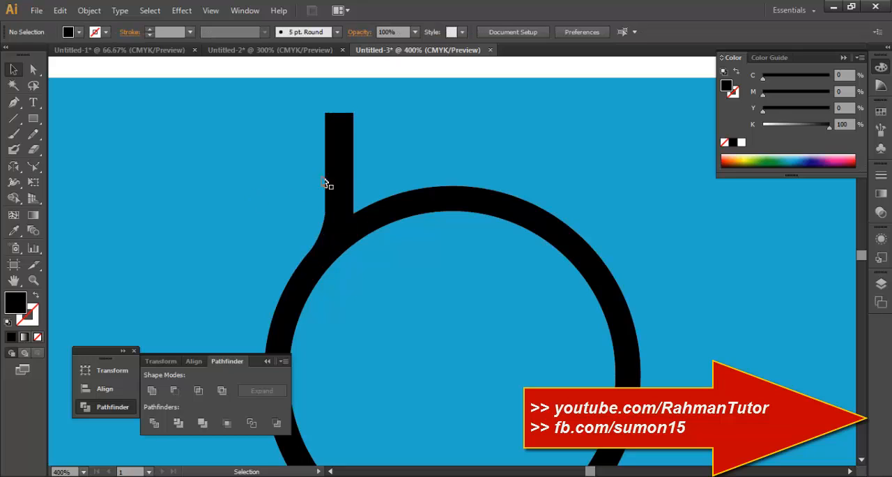
# Duplicate the strap lug onto the ring's upper-right edge and reflect the copy across the vertical axis.
pyautogui.moveTo(388, 139); pyautogui.dragTo(585, 181)
pyautogui.rightClick(584, 159)
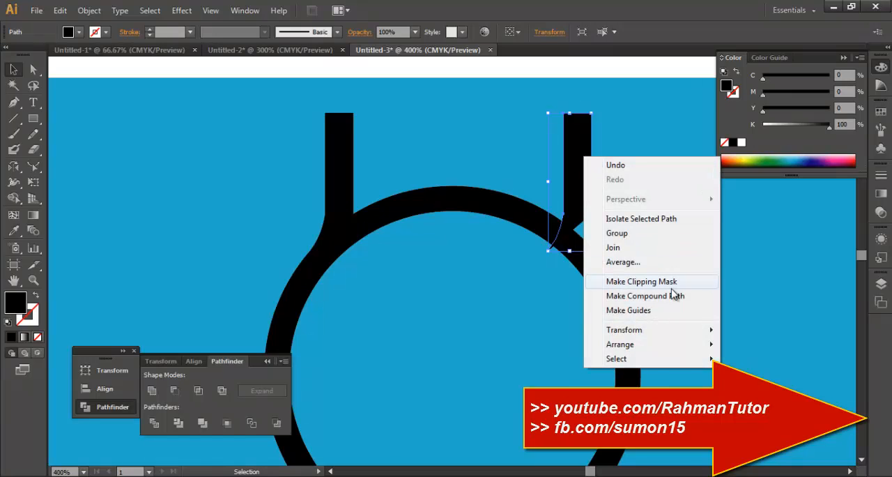
pyautogui.moveTo(704, 334)
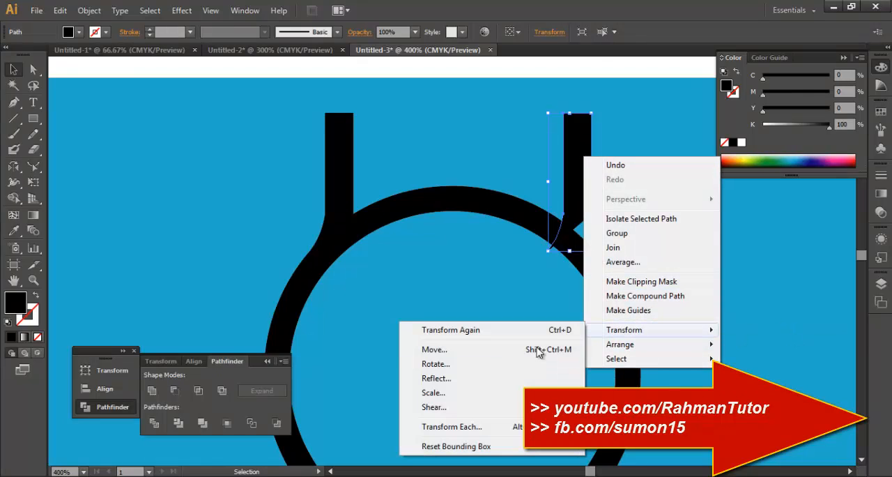
pyautogui.click(454, 377)
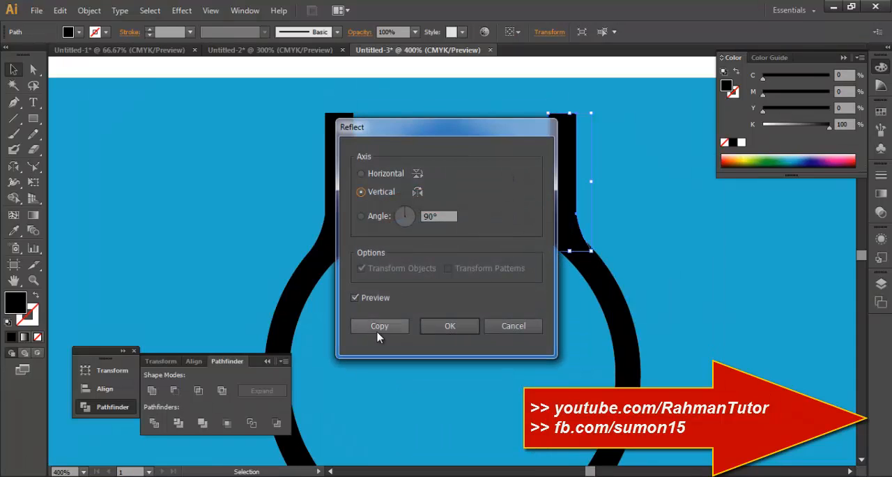
pyautogui.click(450, 327)
pyautogui.click(589, 183)
pyautogui.click(565, 179)
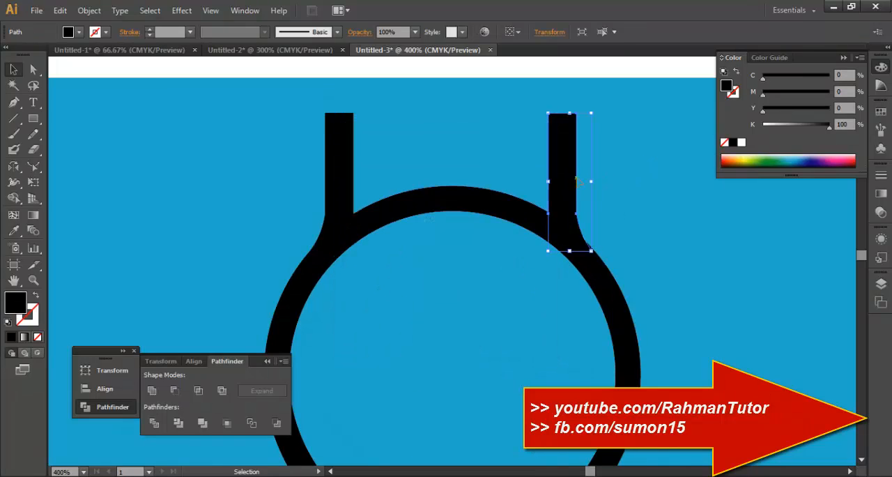
pyautogui.click(653, 205)
# Duplicate both upper strap lugs straight down to the lower edge of the ring.
pyautogui.scroll(-2, 696, 249)
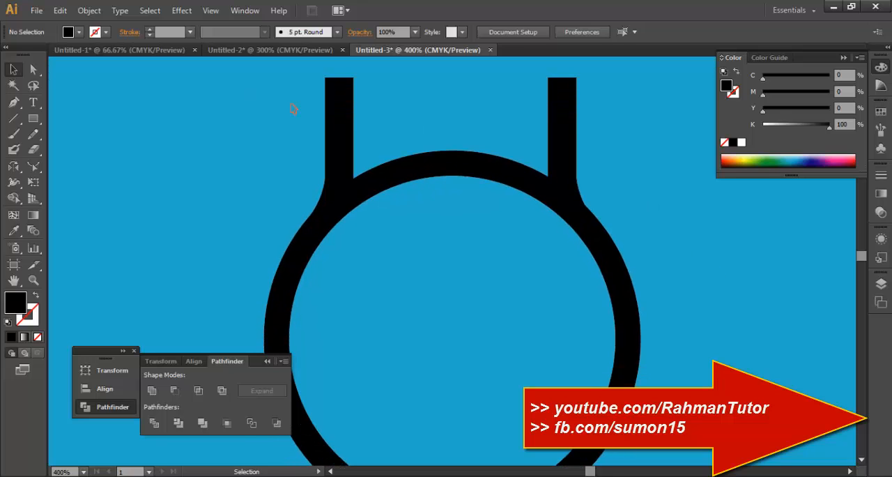
pyautogui.hotkey('ctrl', '-')
pyautogui.hotkey('ctrl', '-')
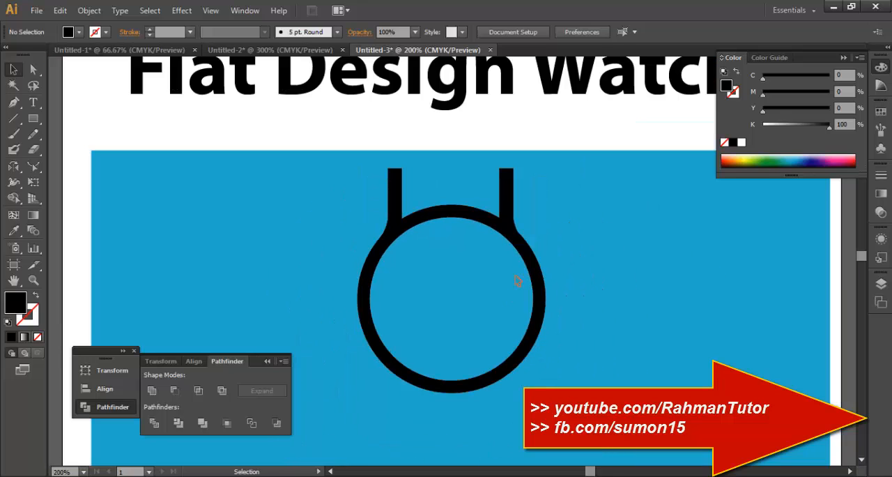
pyautogui.scroll(-2, 519, 277)
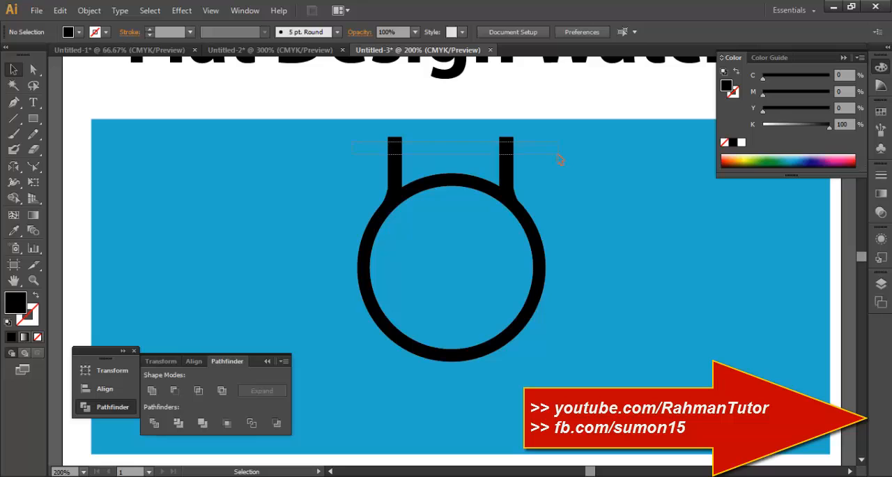
pyautogui.moveTo(559, 160); pyautogui.dragTo(513, 366)
# Try to reflect the lower lug pair across the horizontal axis as an additional copy, and undo it.
pyautogui.rightClick(514, 362)
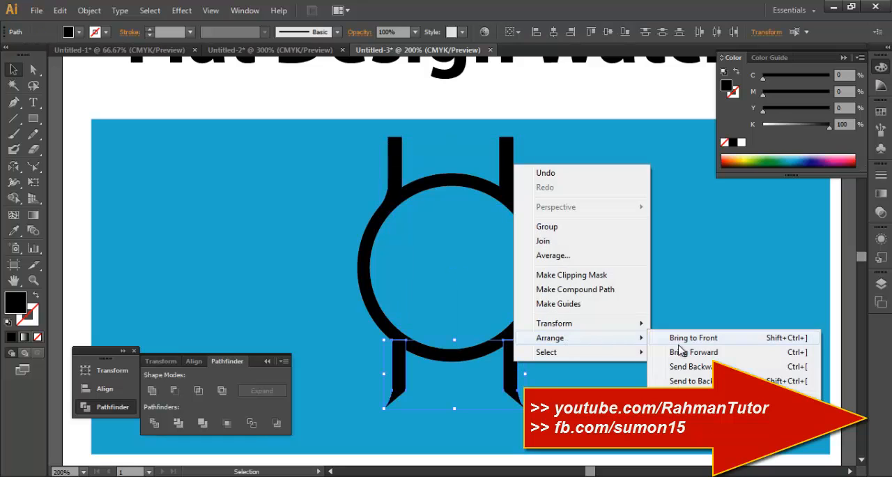
pyautogui.moveTo(597, 330)
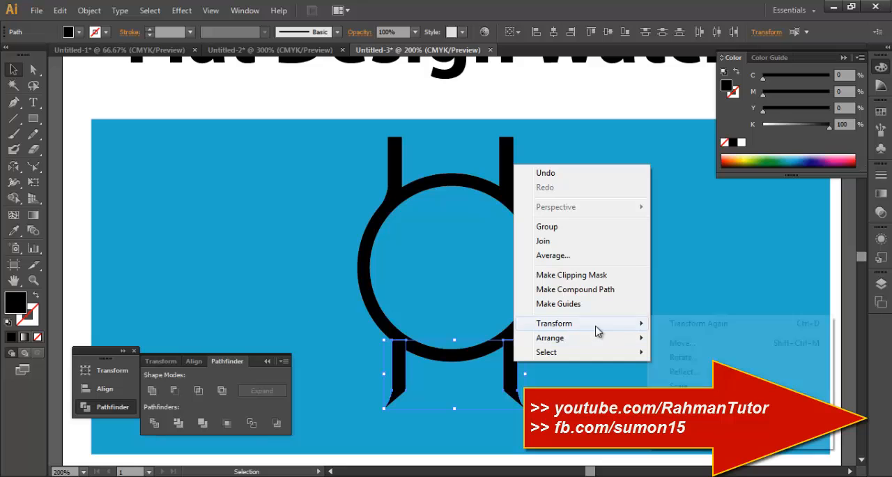
pyautogui.click(701, 371)
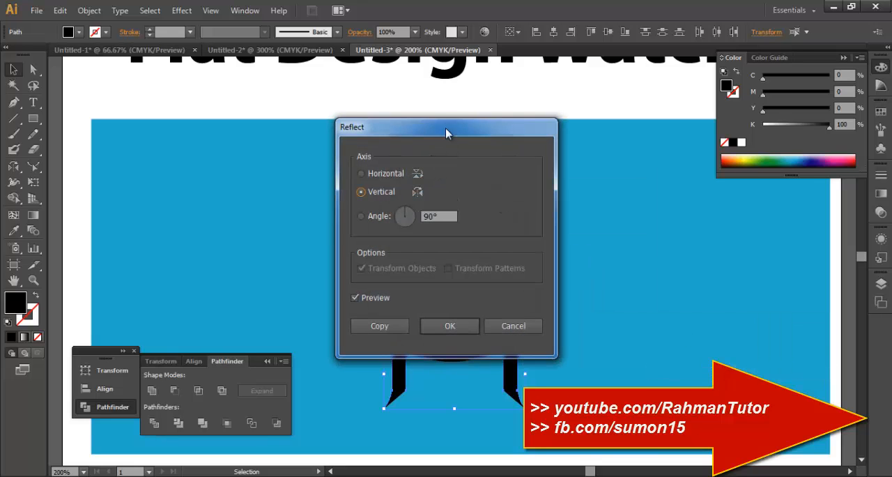
pyautogui.moveTo(445, 129); pyautogui.dragTo(651, 124)
pyautogui.click(594, 171)
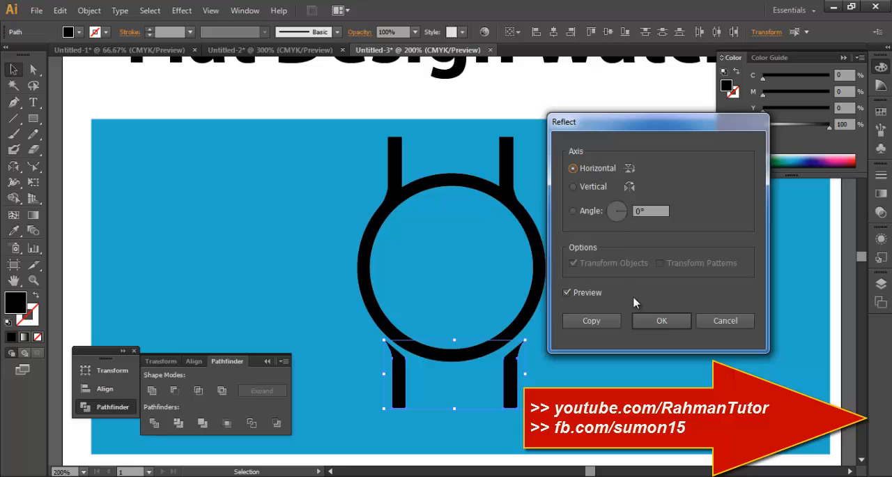
pyautogui.click(582, 321)
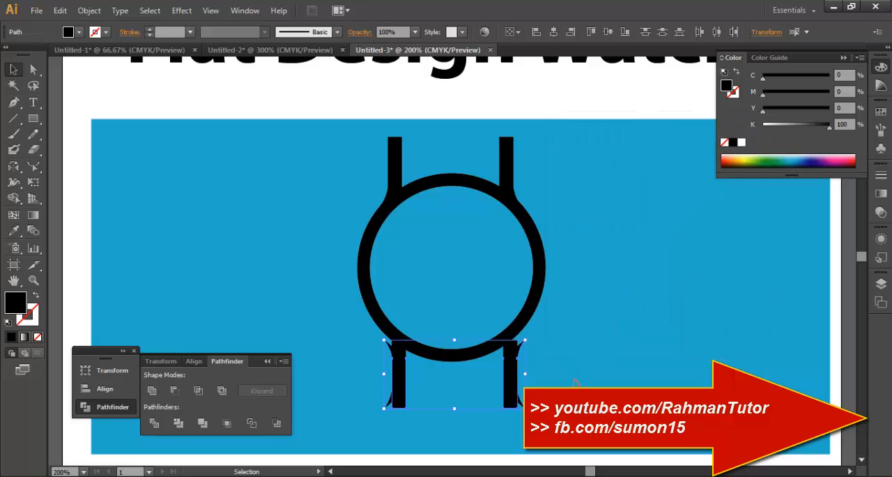
pyautogui.hotkey('ctrl', 'z')
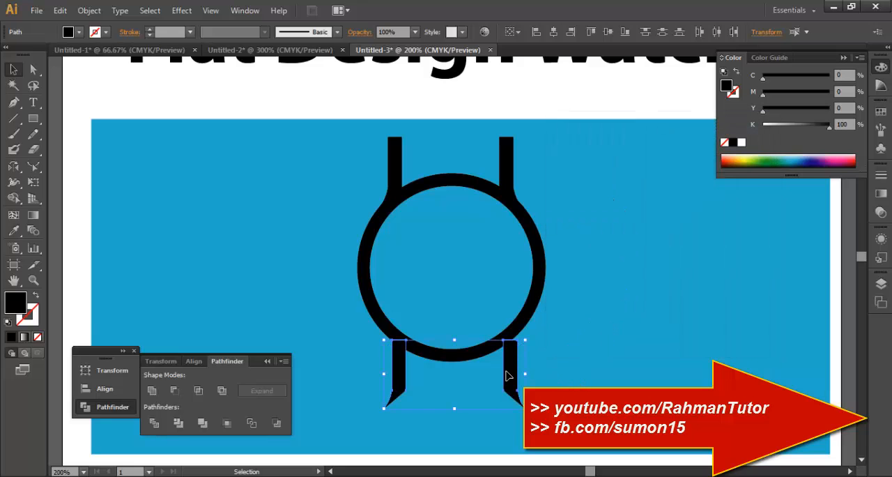
# Try to reflect the lower lug pair across the vertical axis.
pyautogui.rightClick(507, 377)
pyautogui.moveTo(599, 334)
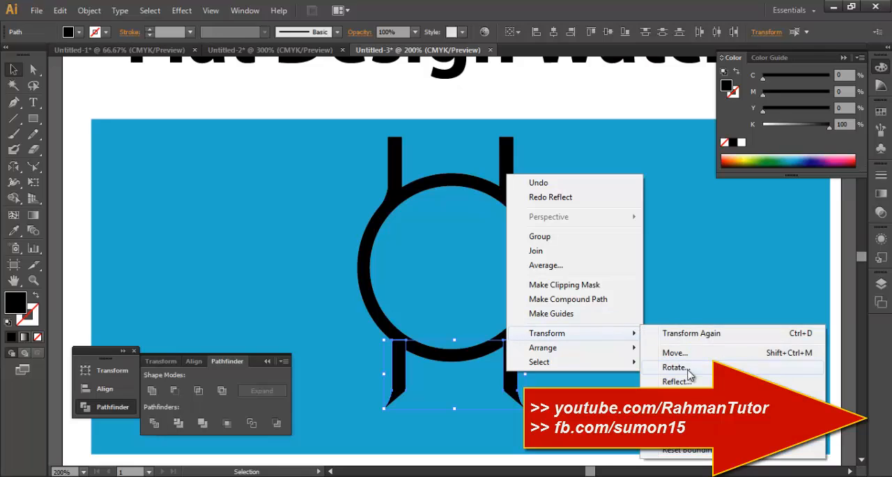
pyautogui.click(686, 382)
pyautogui.click(653, 325)
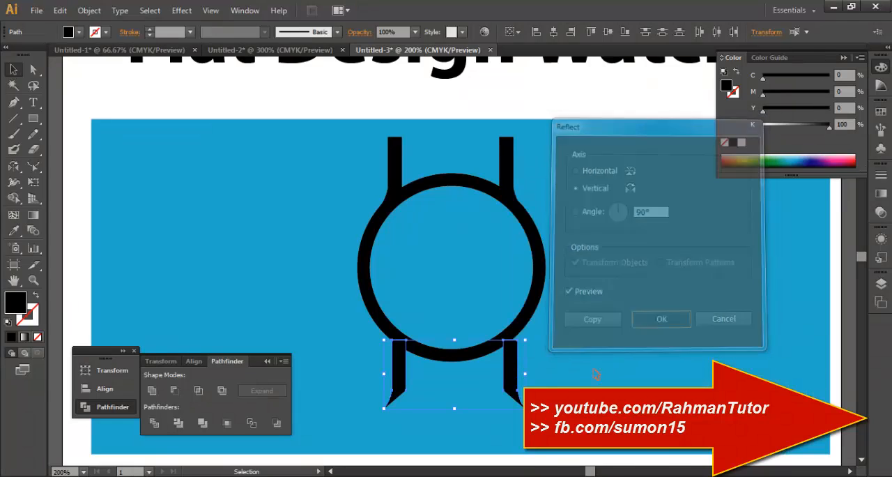
# Reflect the lower lug pair across the horizontal axis without making a copy.
pyautogui.rightClick(513, 372)
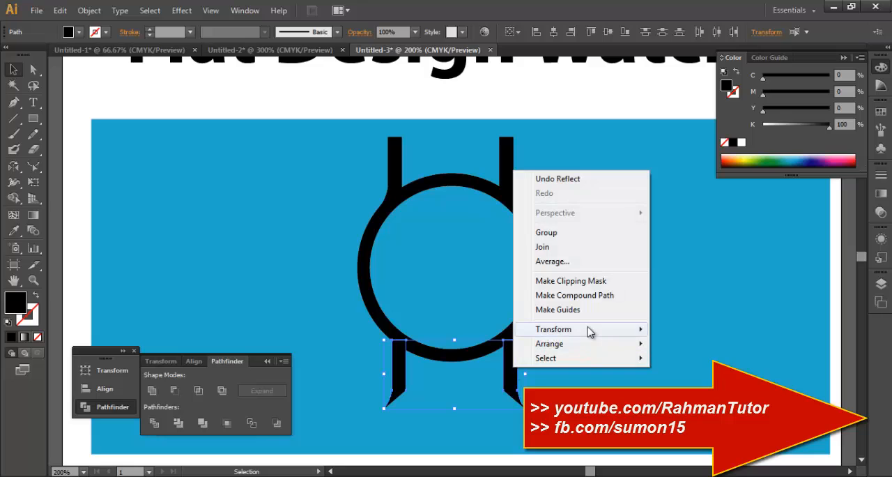
pyautogui.moveTo(557, 329)
pyautogui.click(701, 381)
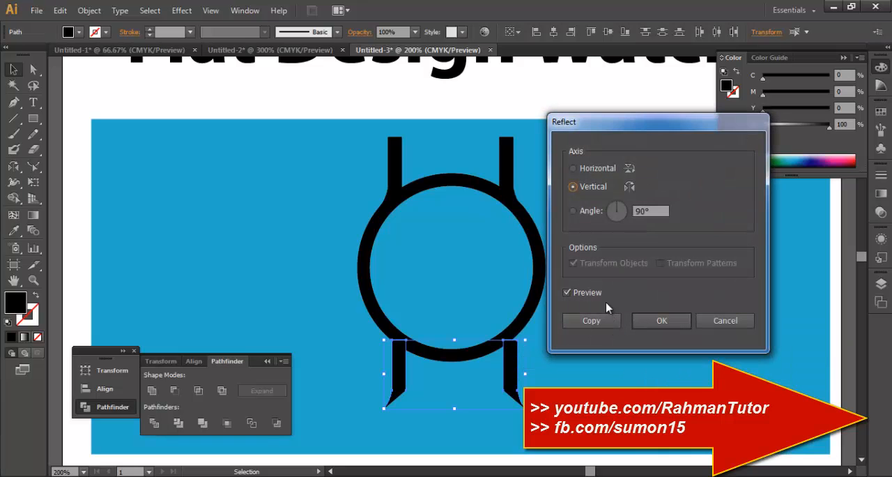
pyautogui.click(582, 170)
pyautogui.click(661, 320)
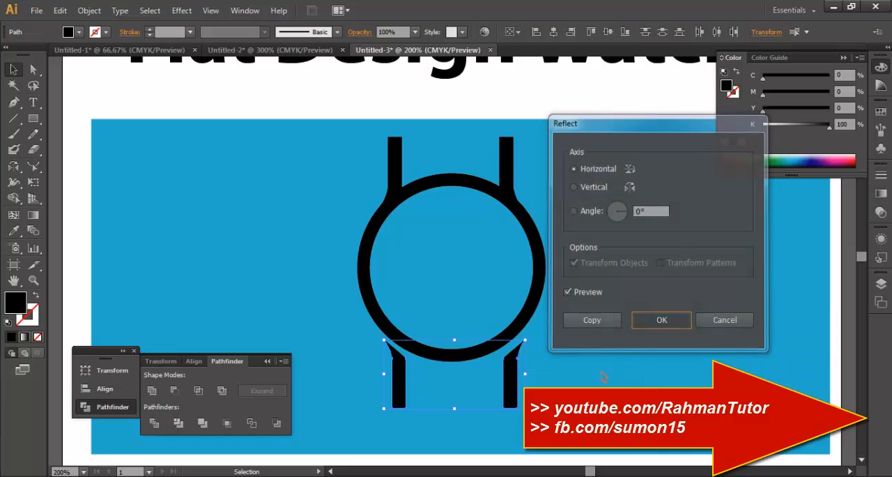
# Move and nudge the lower lug pair up against the ring so it lines up with the upper lugs.
pyautogui.moveTo(511, 375); pyautogui.dragTo(516, 358)
pyautogui.scroll(-1, 561, 383)
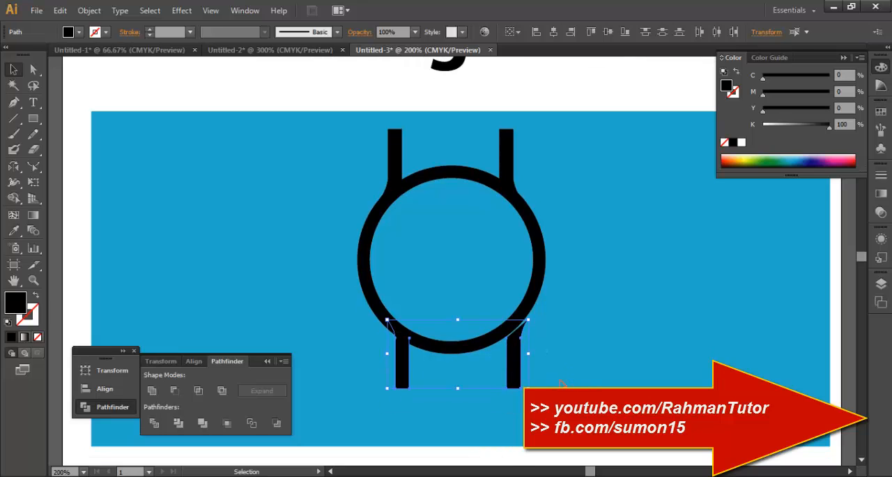
pyautogui.moveTo(512, 357); pyautogui.dragTo(506, 360)
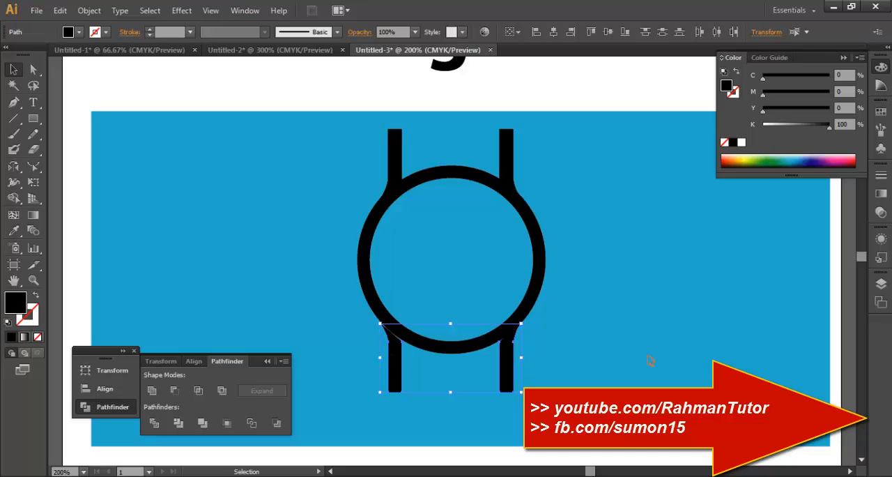
pyautogui.press('Up')
pyautogui.press('Up')
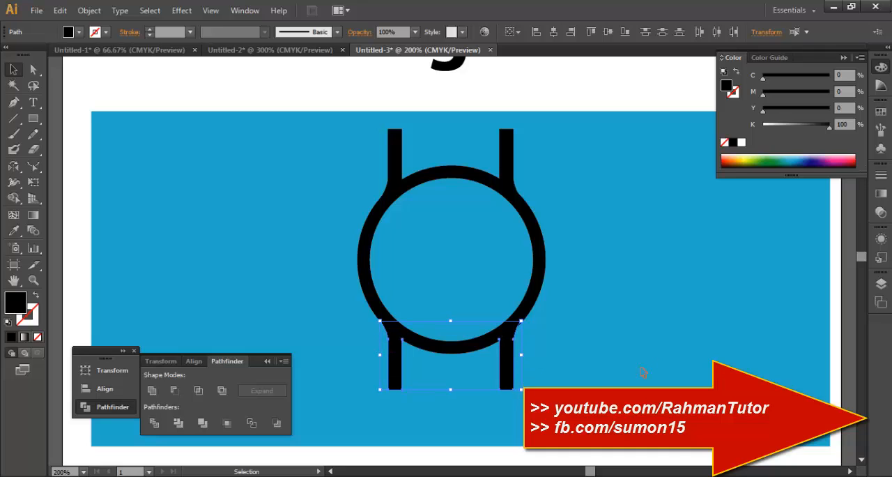
pyautogui.click(643, 373)
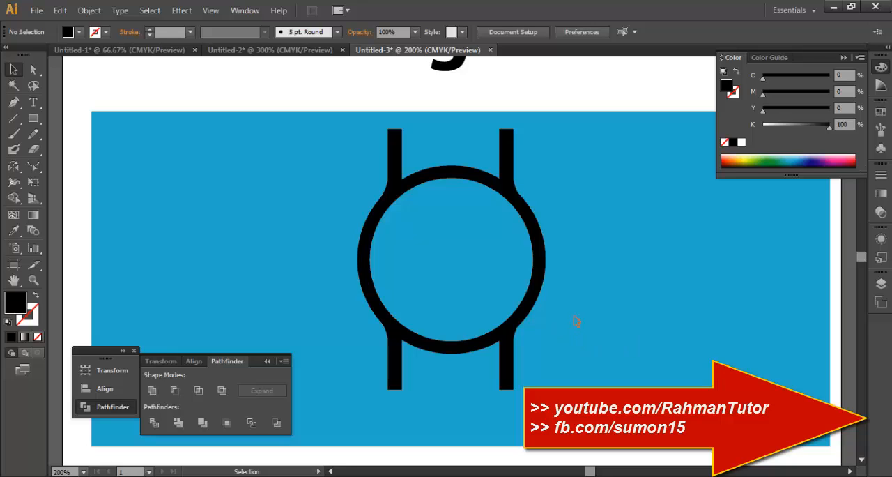
# Draw a circle with the Ellipse tool, then centre it in the ring and enlarge it until it slightly overlaps the ring's inner edge.
pyautogui.scroll(-1, 577, 320)
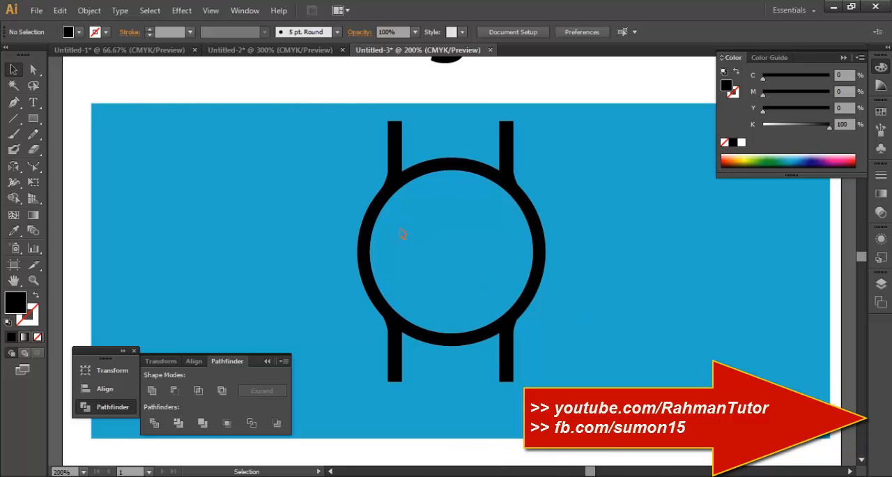
pyautogui.moveTo(33, 119); pyautogui.dragTo(105, 150)
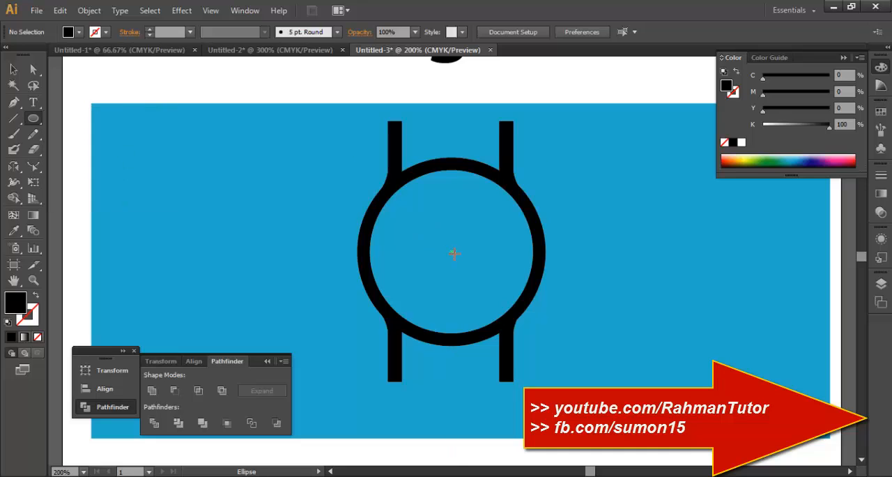
pyautogui.moveTo(421, 209); pyautogui.dragTo(491, 277)
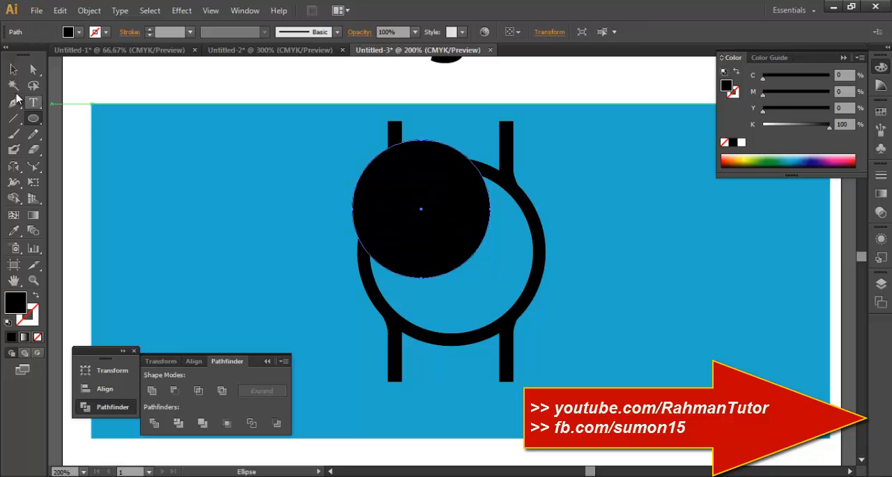
pyautogui.press('v')
pyautogui.moveTo(431, 219); pyautogui.dragTo(460, 259)
pyautogui.moveTo(513, 316); pyautogui.dragTo(528, 331)
pyautogui.moveTo(483, 269); pyautogui.dragTo(483, 273)
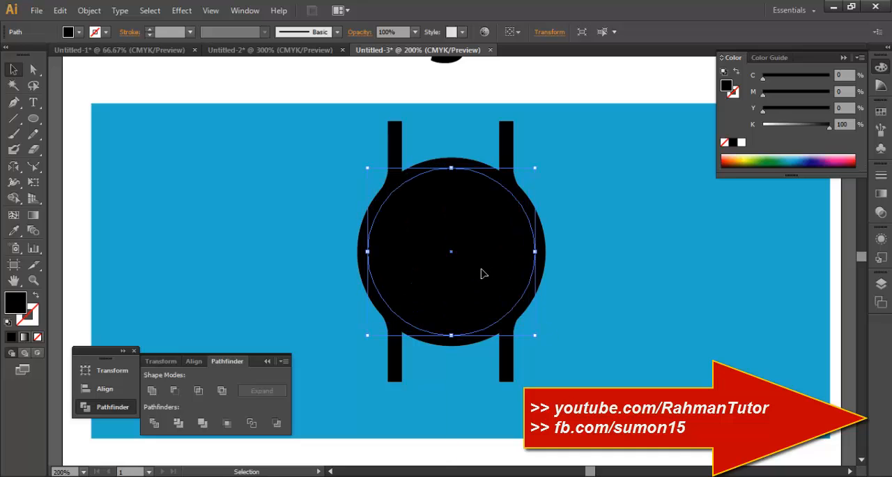
# Fill the inner circle with white, colour FFFFFF, as the watch dial.
pyautogui.doubleClick(15, 302)
pyautogui.write('FFFFFF')
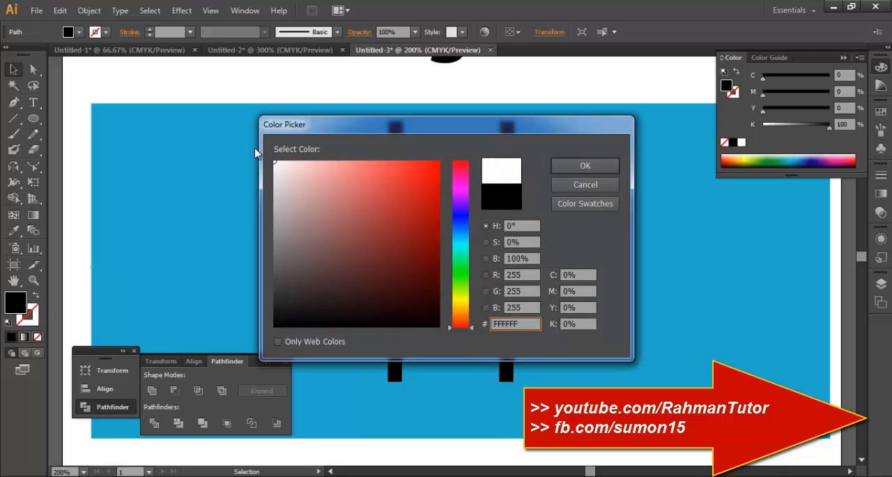
pyautogui.click(582, 167)
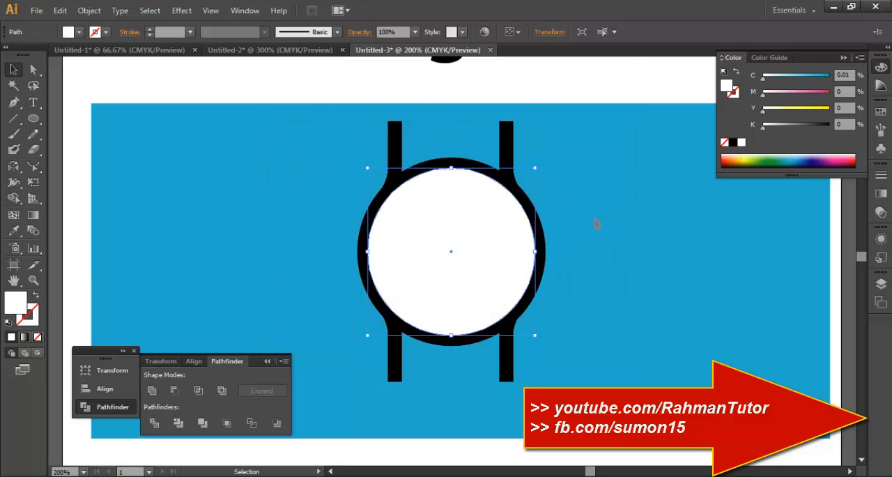
pyautogui.click(563, 319)
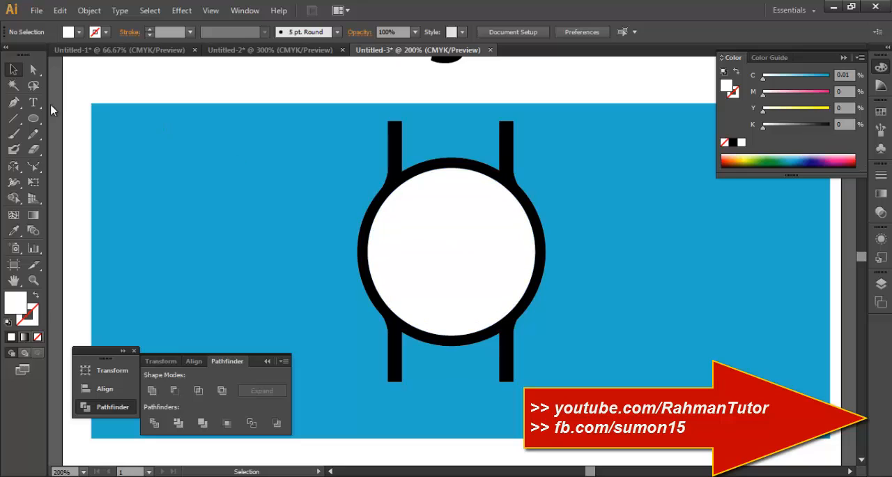
# Try to draw a vertical line from the dial's centre to its upper edge with the Line Segment tool.
pyautogui.moveTo(14, 118); pyautogui.dragTo(35, 119)
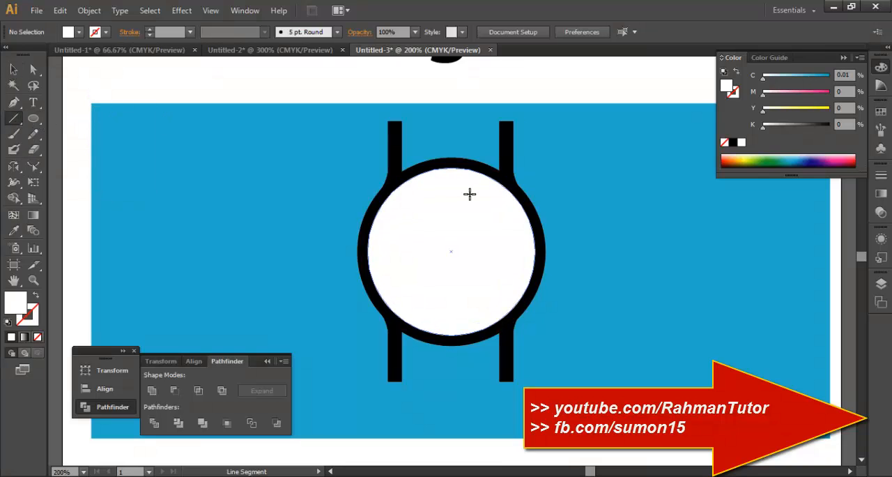
pyautogui.moveTo(450, 250); pyautogui.dragTo(451, 173)
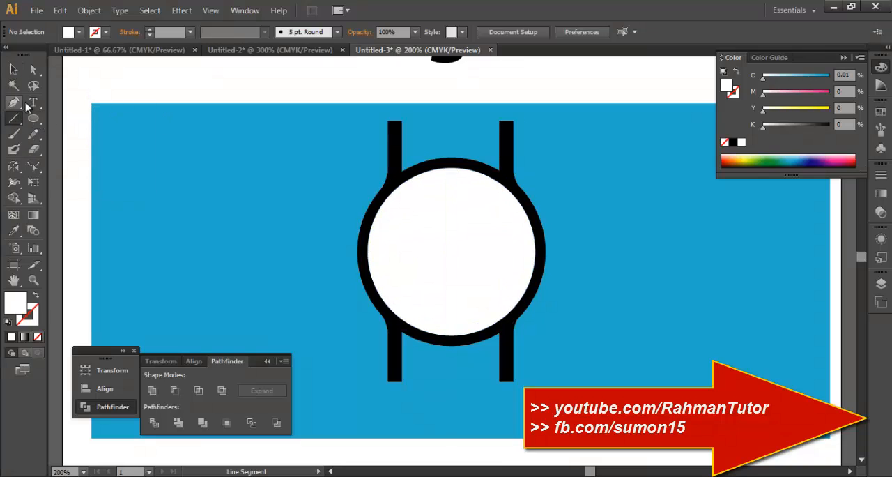
# Draw a narrow vertical rectangle just below the dial's upper edge as an hour marker and fill it with dark grey 382F32.
pyautogui.moveTo(33, 118); pyautogui.dragTo(73, 124)
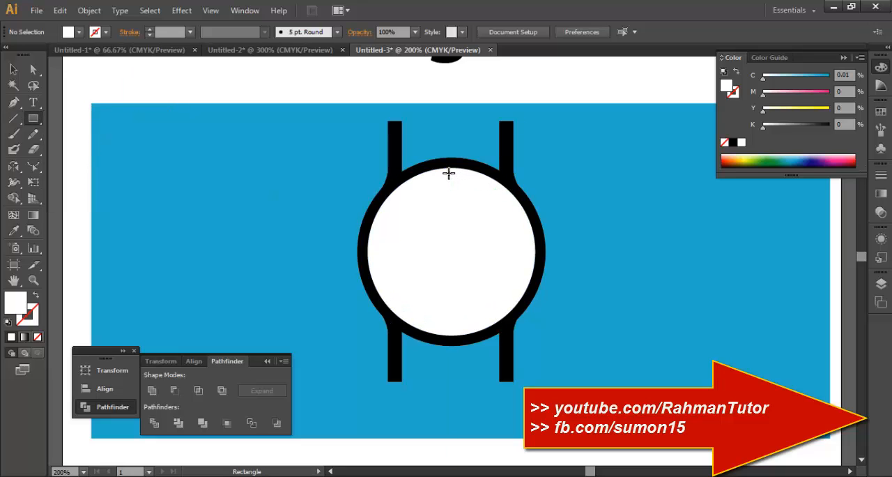
pyautogui.moveTo(454, 184); pyautogui.dragTo(456, 198)
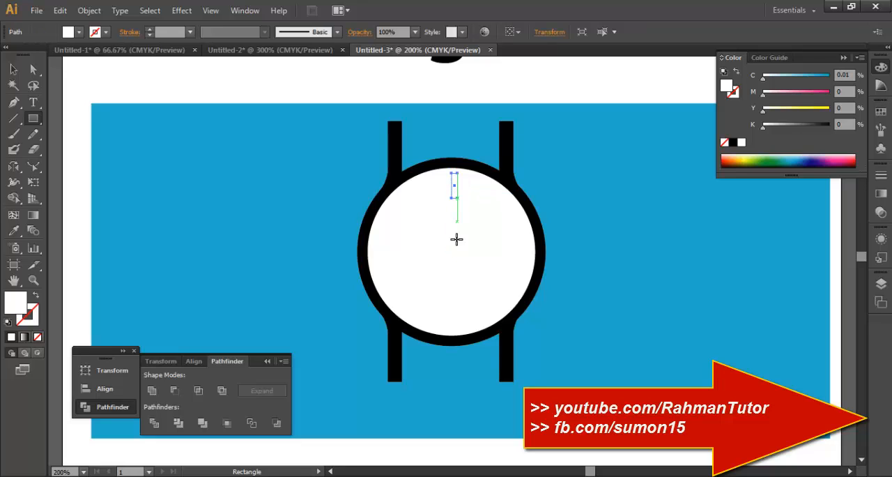
pyautogui.click(827, 162)
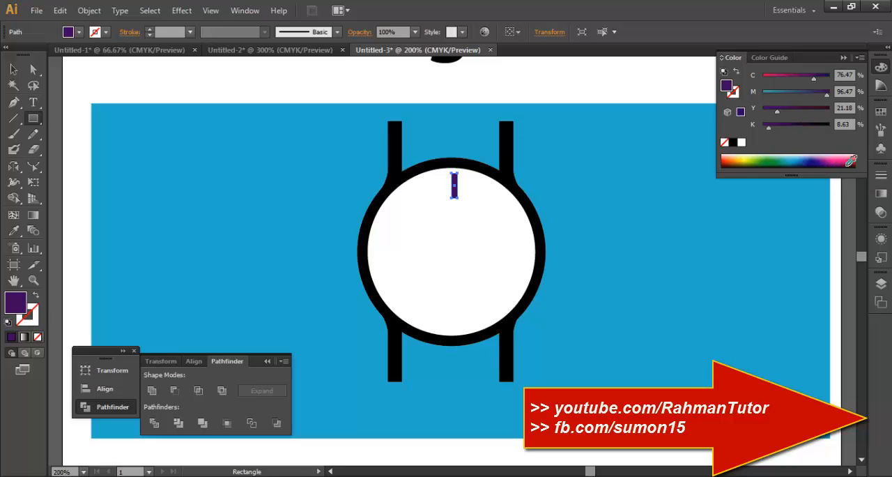
pyautogui.moveTo(844, 161); pyautogui.dragTo(850, 157)
pyautogui.doubleClick(15, 305)
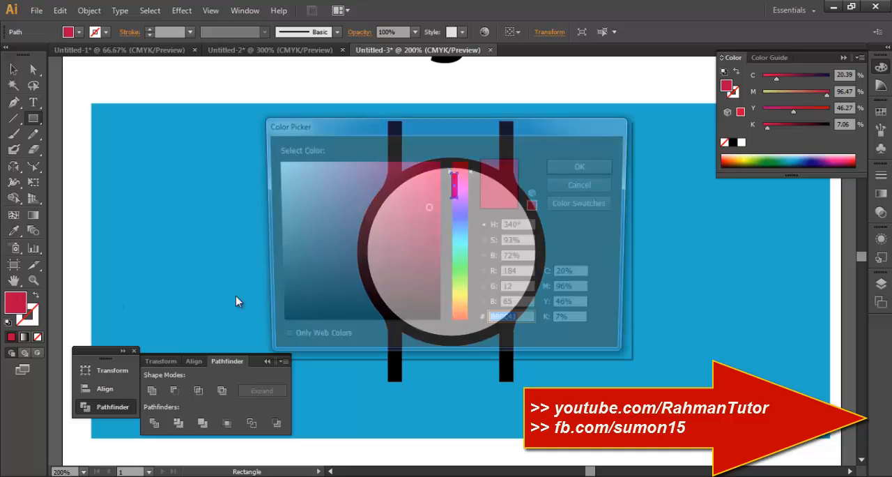
pyautogui.moveTo(370, 284); pyautogui.dragTo(302, 290)
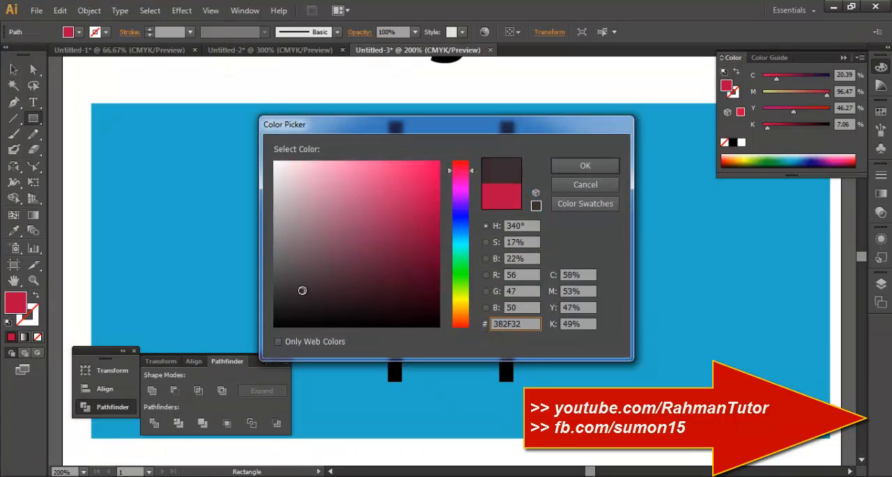
pyautogui.click(584, 167)
# Align the hour marker and the white dial on their horizontal centres.
pyautogui.press('v')
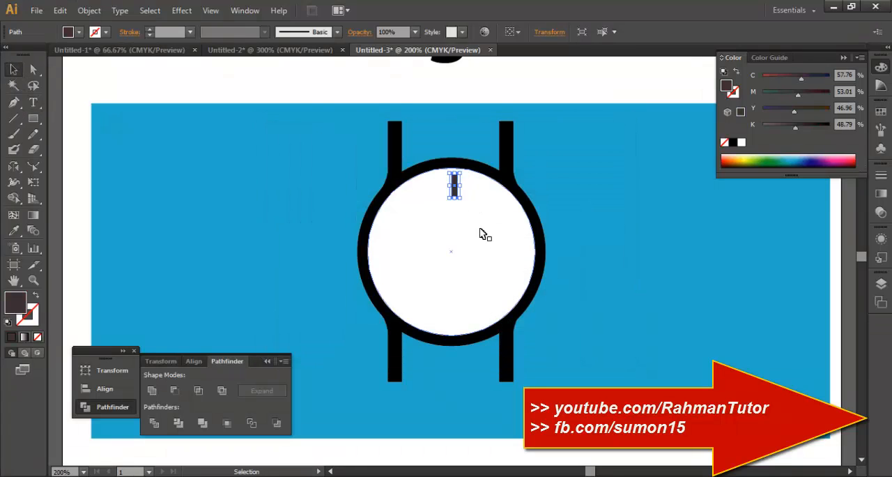
pyautogui.click(619, 254)
pyautogui.click(454, 187)
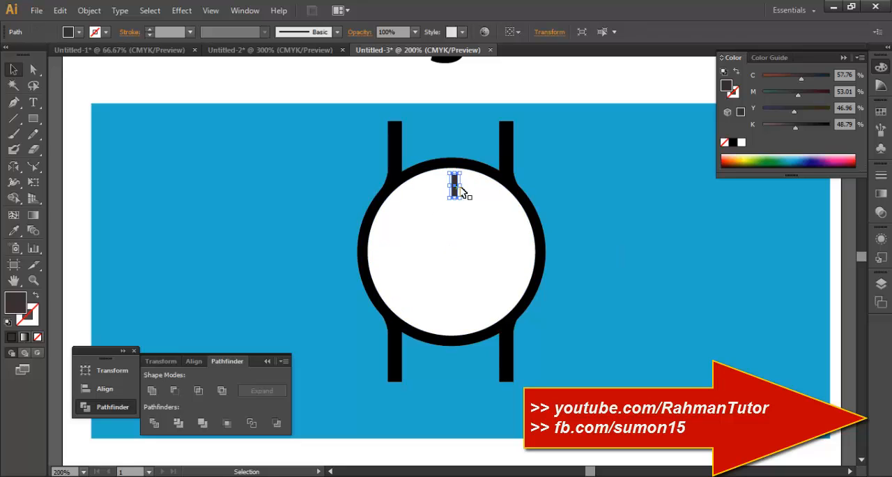
pyautogui.keyDown('shift'); pyautogui.click(496, 195); pyautogui.keyUp('shift')
pyautogui.click(552, 33)
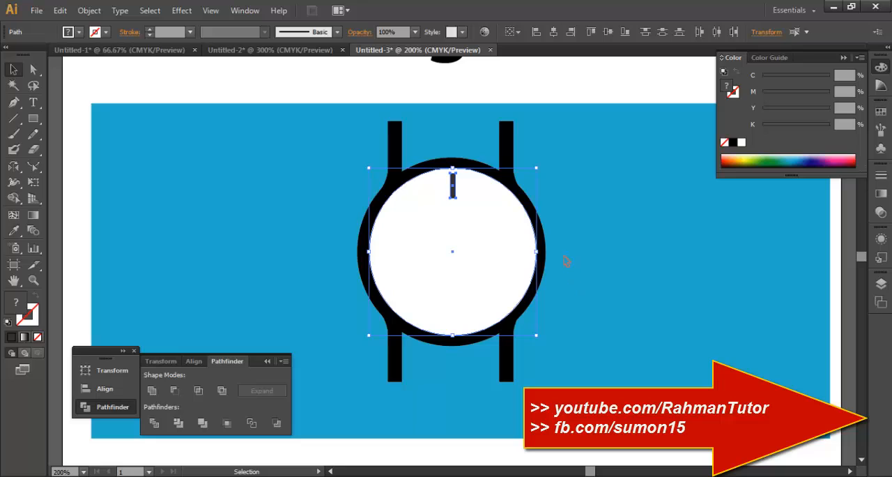
pyautogui.click(592, 237)
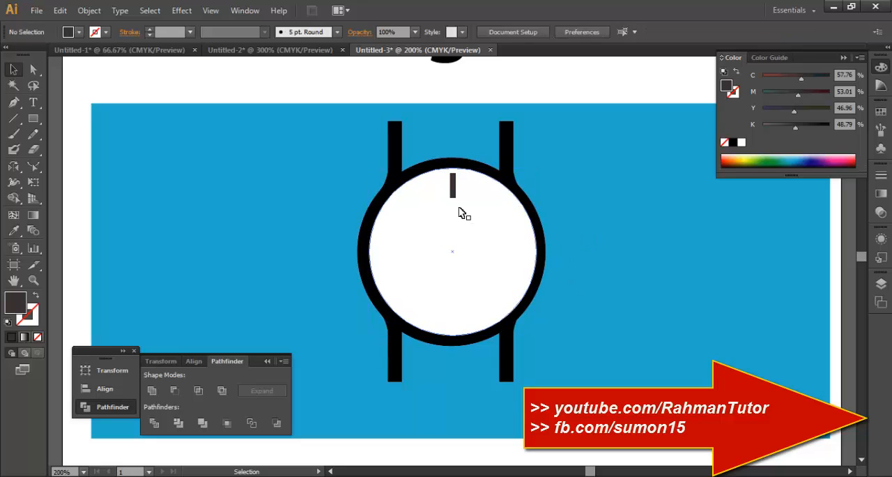
pyautogui.click(453, 186)
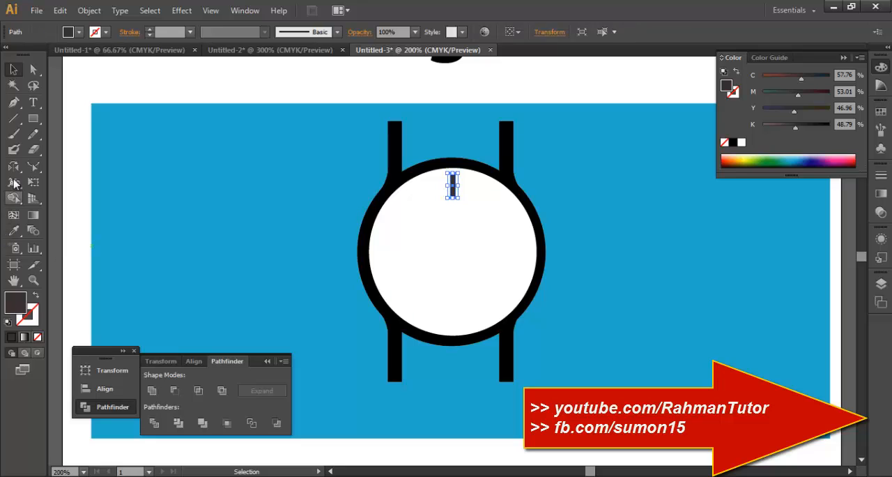
pyautogui.moveTo(13, 166); pyautogui.dragTo(44, 177)
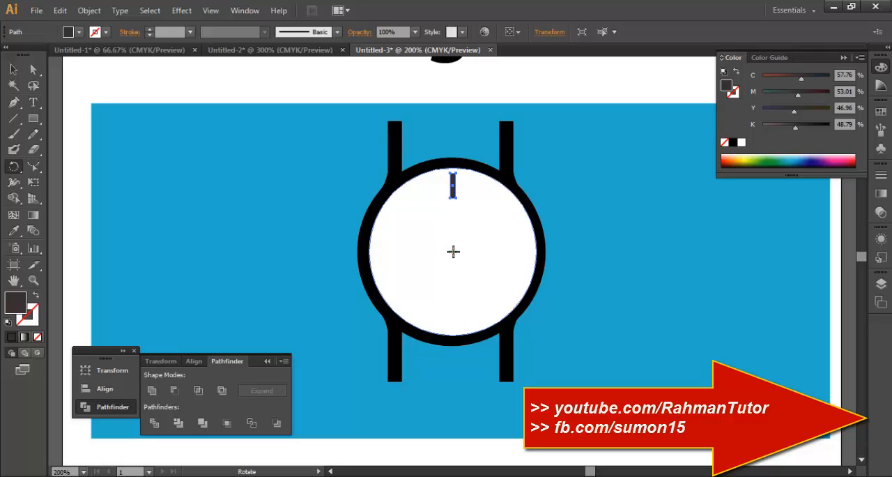
pyautogui.click(453, 251)
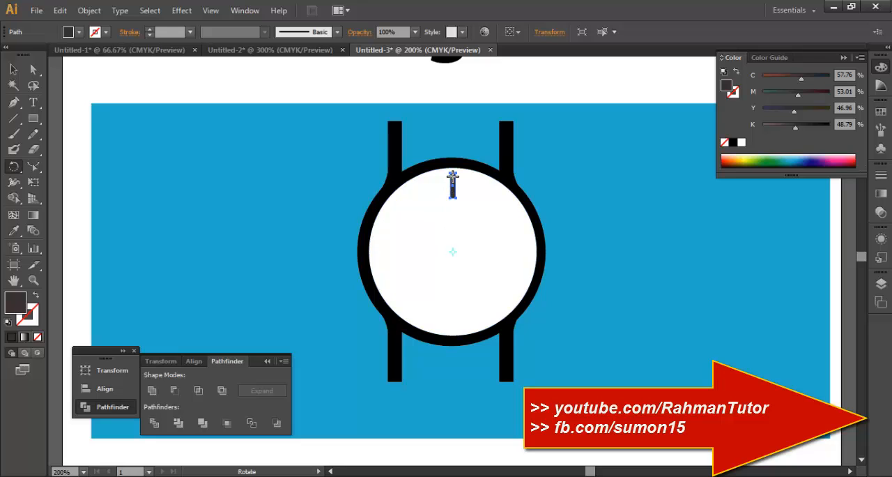
pyautogui.doubleClick(18, 166)
pyautogui.moveTo(450, 174); pyautogui.dragTo(677, 191)
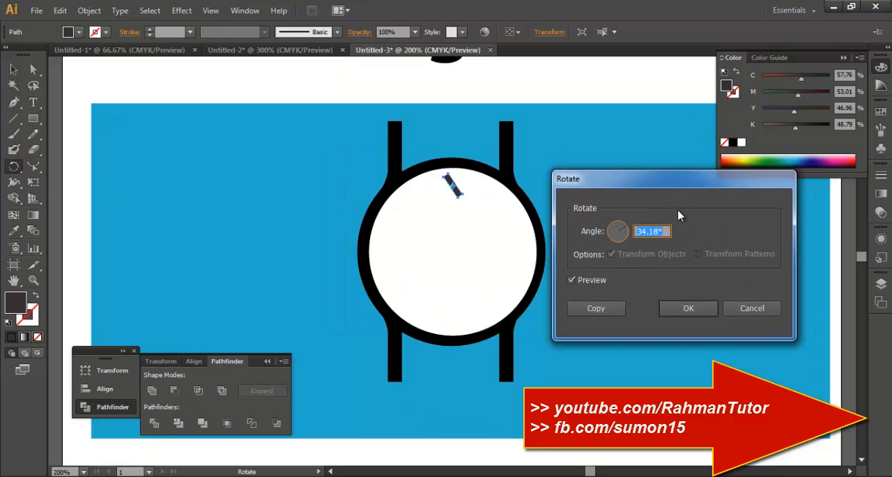
pyautogui.write('45')
pyautogui.click(577, 280)
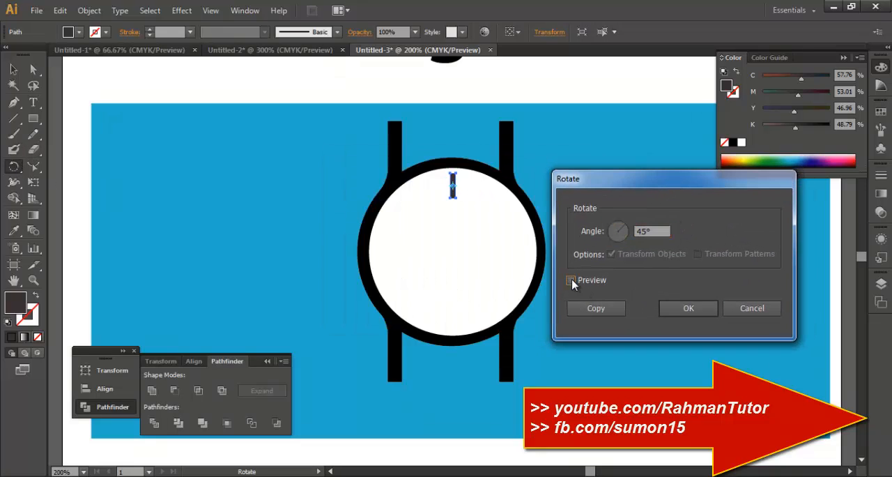
pyautogui.click(577, 280)
pyautogui.click(578, 280)
pyautogui.click(756, 308)
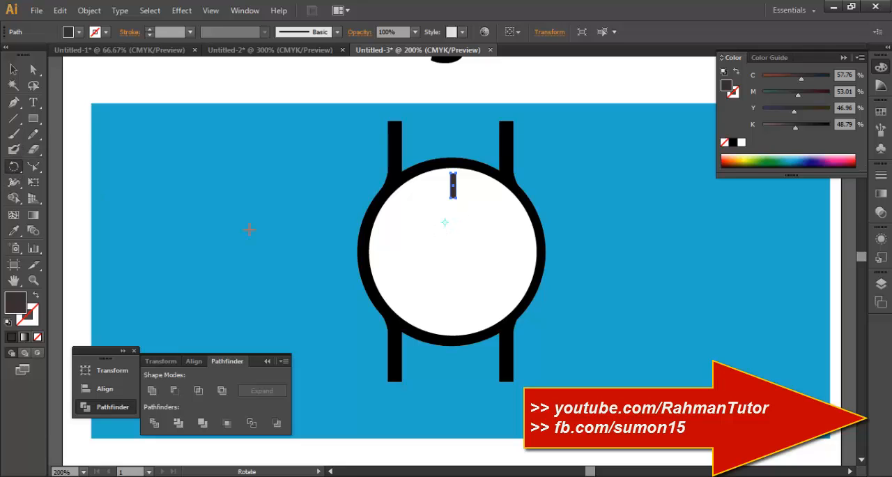
# Create a copy of the hour marker rotated 45° about the dial's centre.
pyautogui.keyDown('alt'); pyautogui.click(452, 251); pyautogui.keyUp('alt')
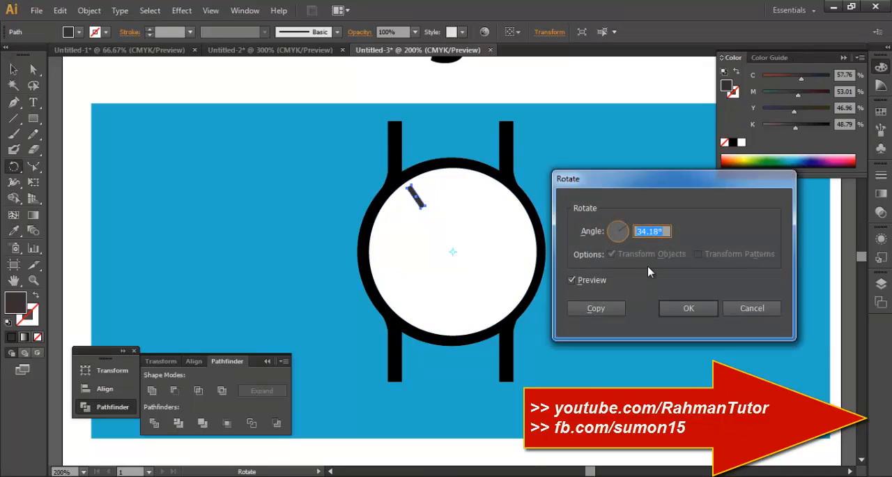
pyautogui.write('45')
pyautogui.click(571, 279)
pyautogui.click(571, 279)
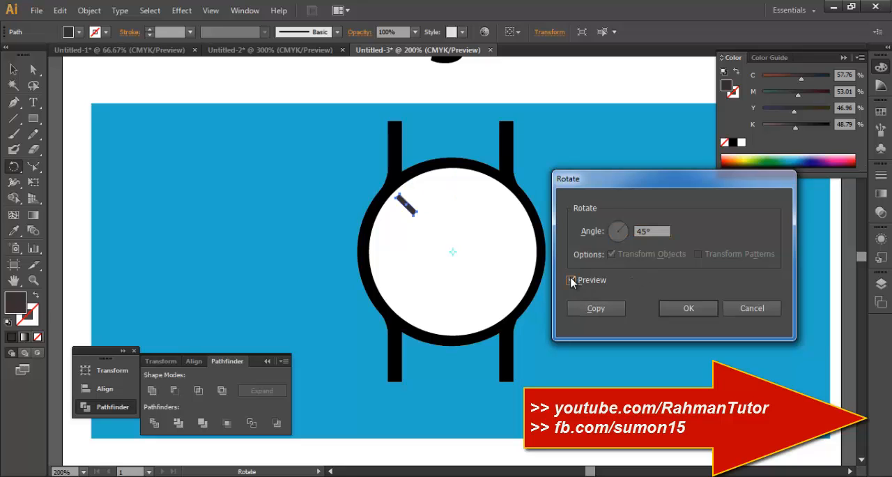
pyautogui.click(611, 312)
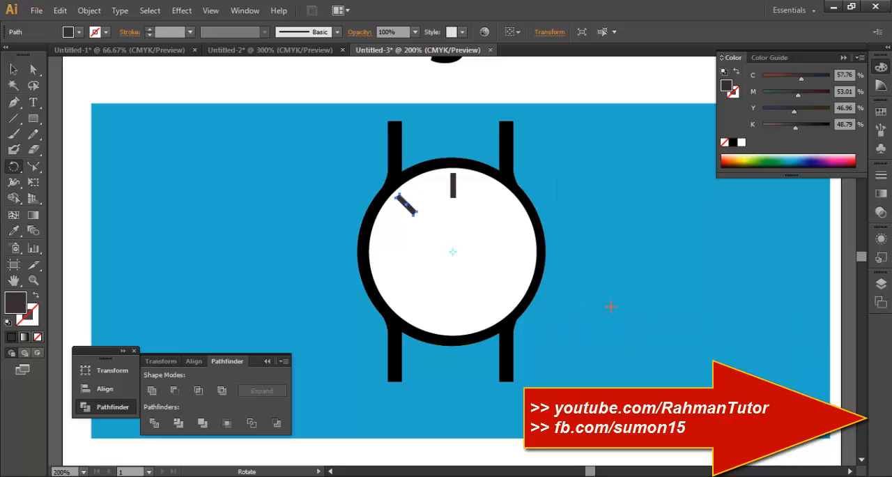
# Repeat the rotated copy until eight hour markers are evenly spaced around the dial.
pyautogui.hotkey('ctrl', 'd')
pyautogui.hotkey('ctrl', 'd')
pyautogui.hotkey('ctrl', 'd')
pyautogui.hotkey('ctrl', 'd')
pyautogui.hotkey('ctrl', 'd')
pyautogui.hotkey('ctrl', 'd')
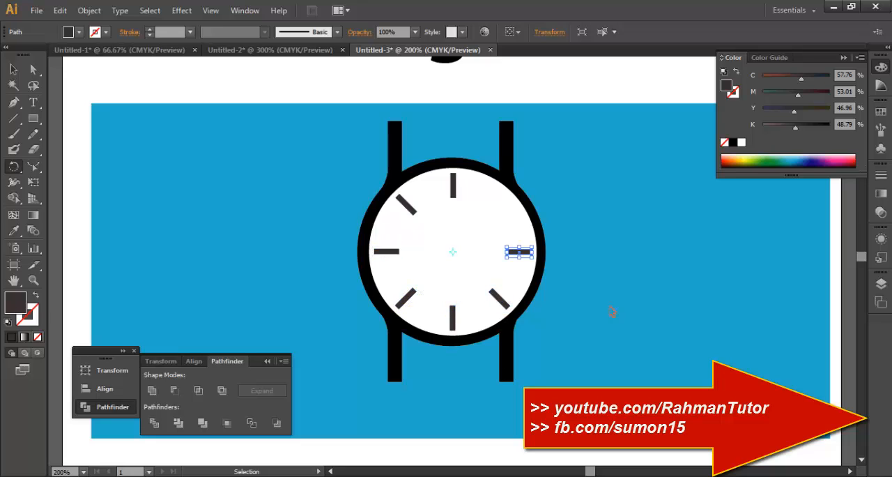
pyautogui.click(13, 70)
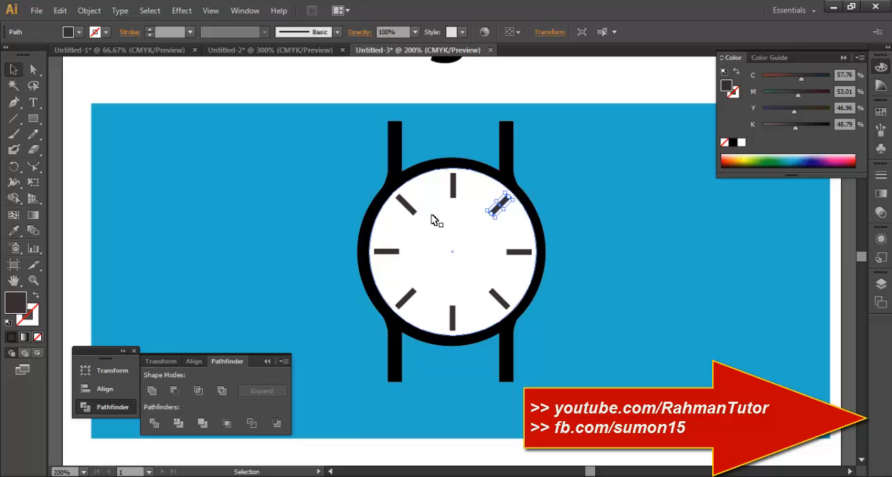
pyautogui.click(407, 203)
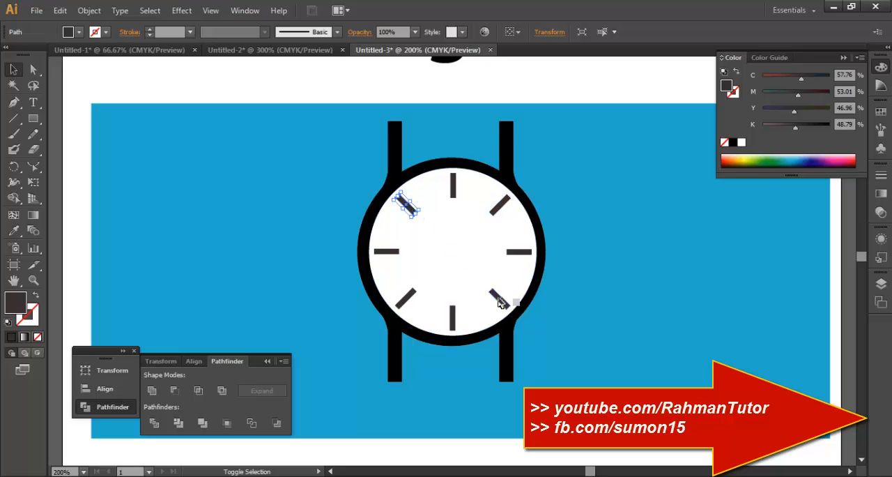
pyautogui.keyDown('shift'); pyautogui.click(499, 301); pyautogui.keyUp('shift')
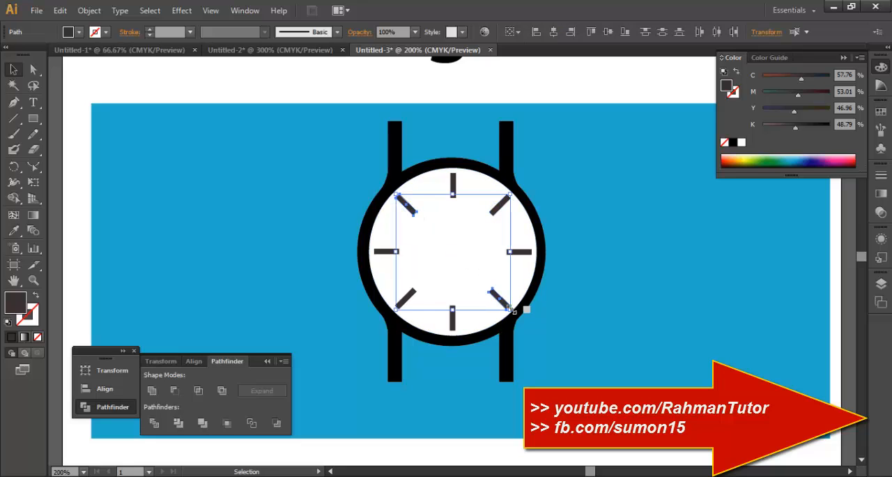
pyautogui.click(568, 299)
# Shorten the four diagonal hour markers from their inner ends, keeping the horizontal and vertical markers longer.
pyautogui.click(499, 297)
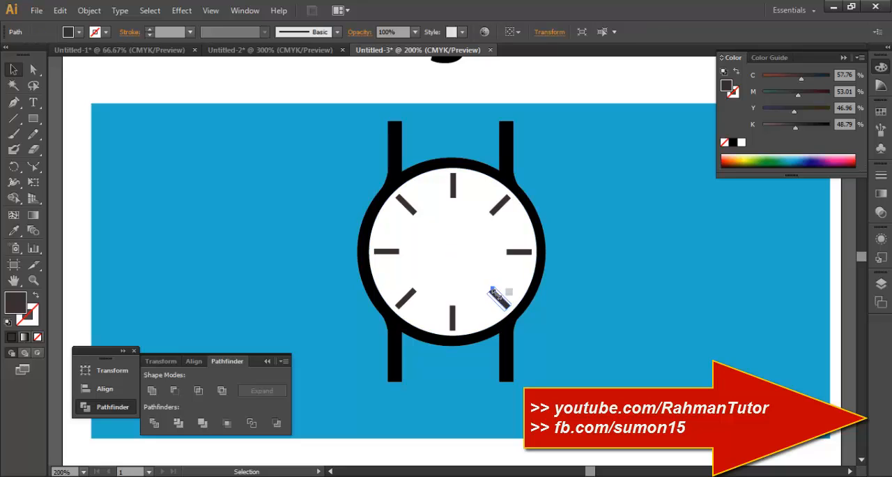
pyautogui.click(492, 211)
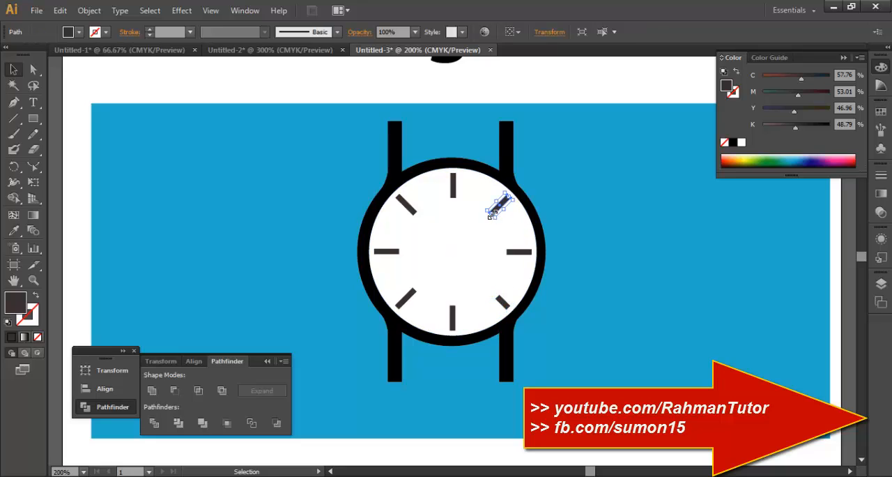
pyautogui.moveTo(492, 211); pyautogui.dragTo(410, 209)
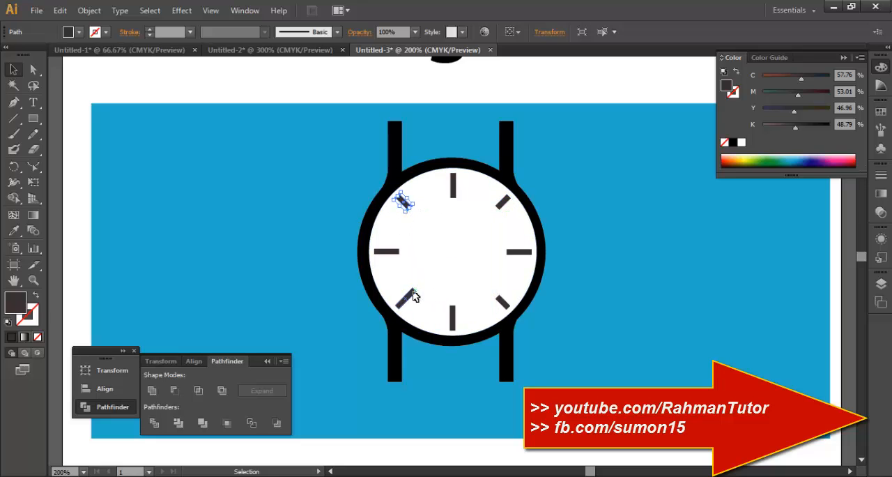
pyautogui.click(413, 293)
pyautogui.moveTo(412, 289); pyautogui.dragTo(411, 291)
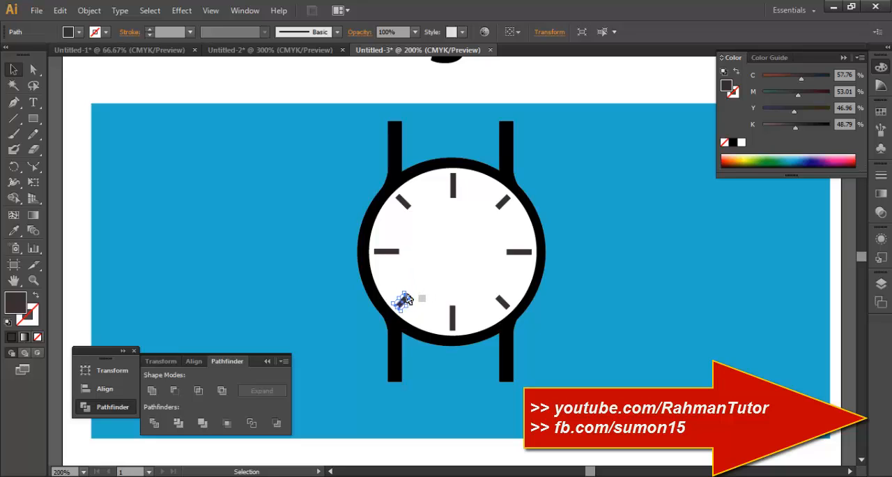
pyautogui.click(611, 318)
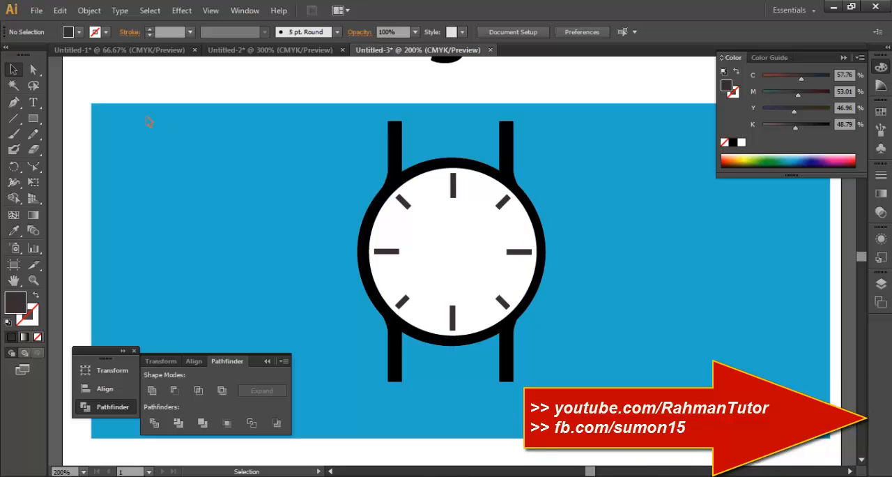
# Draw a small dark circle at the dial's centre with the Ellipse tool and align it with the dial on their horizontal centres.
pyautogui.click(33, 120)
pyautogui.moveTo(35, 123); pyautogui.dragTo(129, 148)
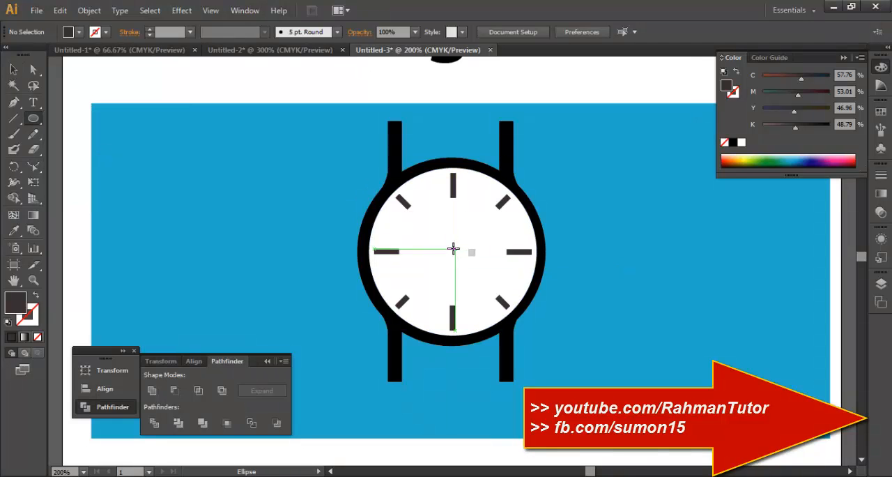
pyautogui.moveTo(457, 252); pyautogui.dragTo(463, 262)
pyautogui.click(14, 69)
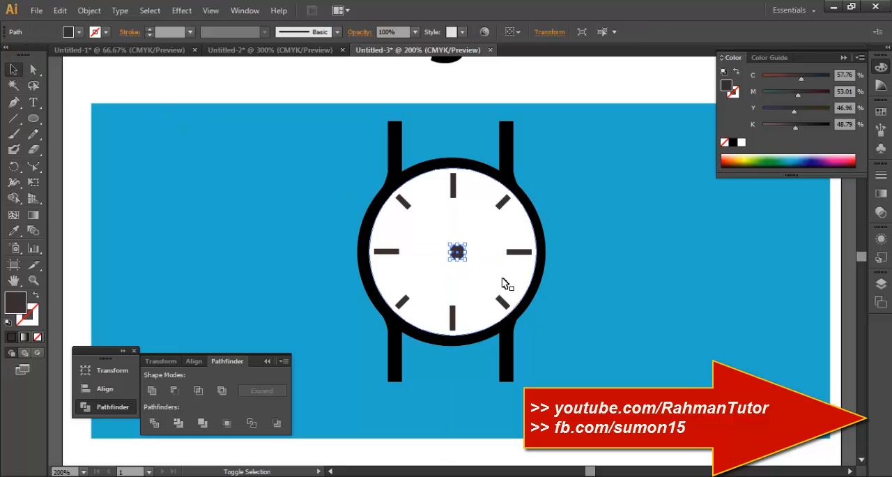
pyautogui.keyDown('shift'); pyautogui.click(487, 266); pyautogui.keyUp('shift')
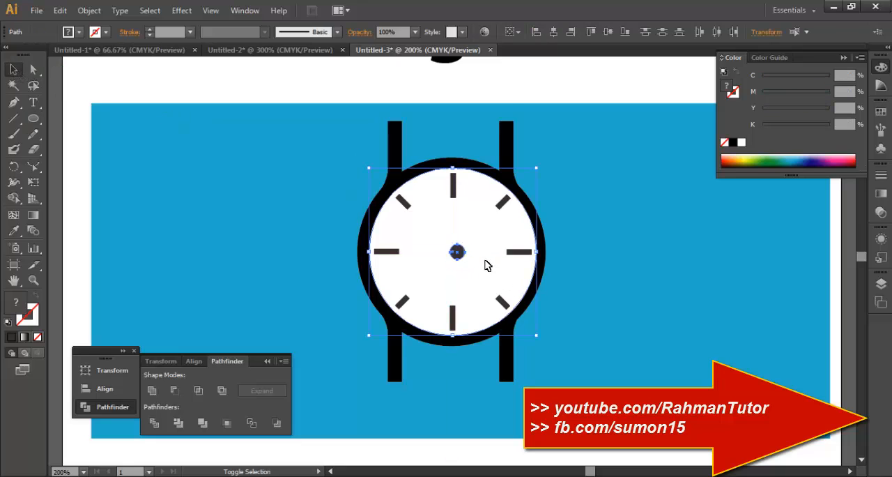
pyautogui.click(554, 32)
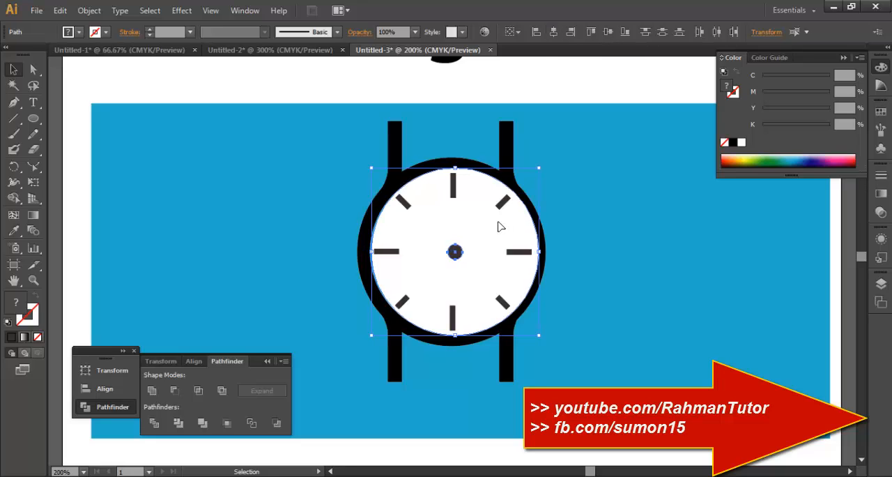
# Move the dial and its small centre circle together until they sit centred inside the black ring.
pyautogui.moveTo(484, 242); pyautogui.dragTo(478, 242)
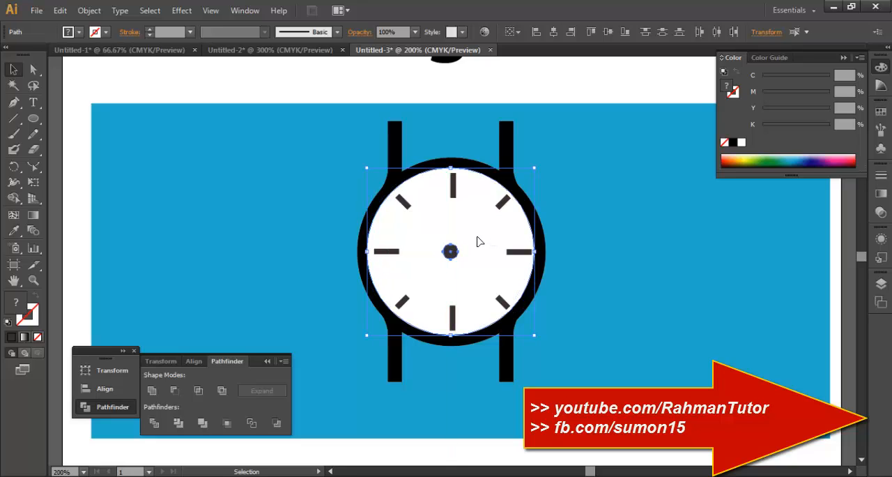
pyautogui.click(591, 274)
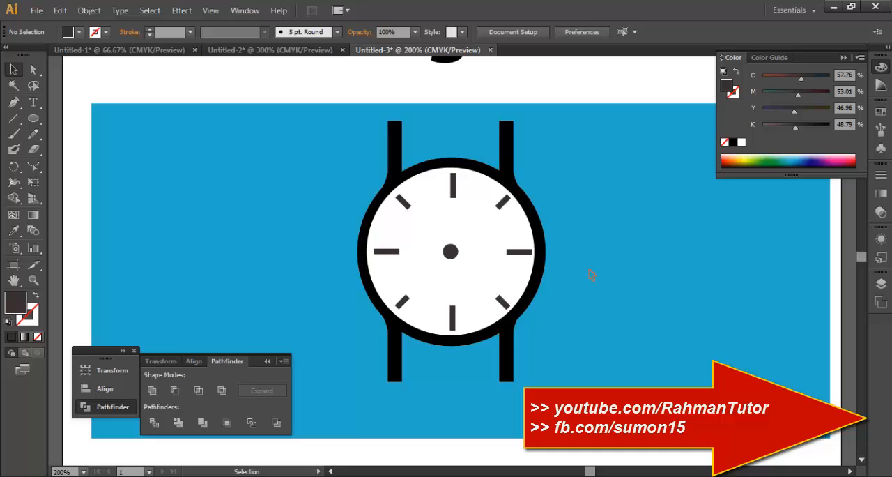
pyautogui.click(467, 258)
pyautogui.keyDown('shift'); pyautogui.click(454, 252); pyautogui.keyUp('shift')
pyautogui.moveTo(478, 259); pyautogui.dragTo(478, 258)
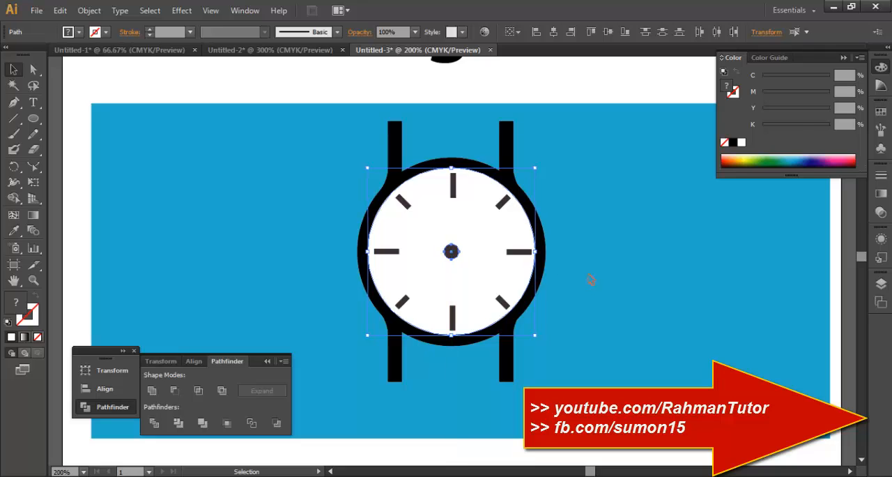
pyautogui.click(606, 314)
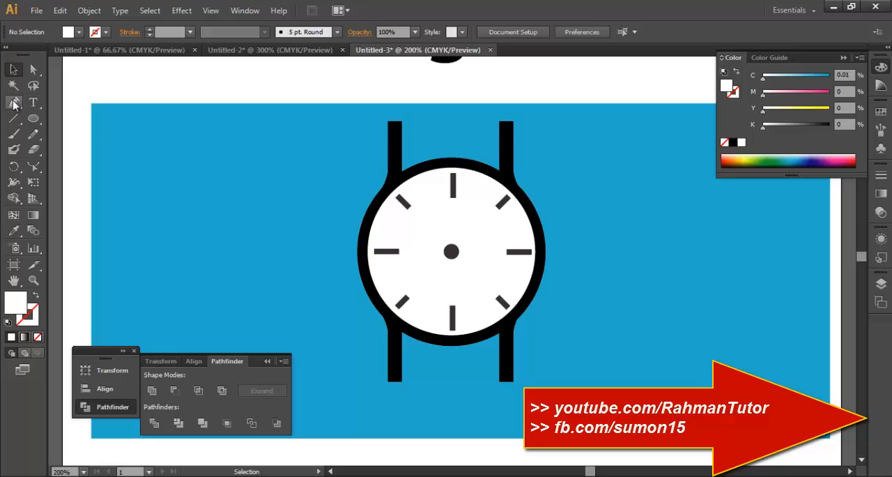
# Draw a thin vertical rectangle up from the dial's centre circle as a watch hand and fill it with 80% black.
pyautogui.moveTo(32, 118); pyautogui.dragTo(69, 119)
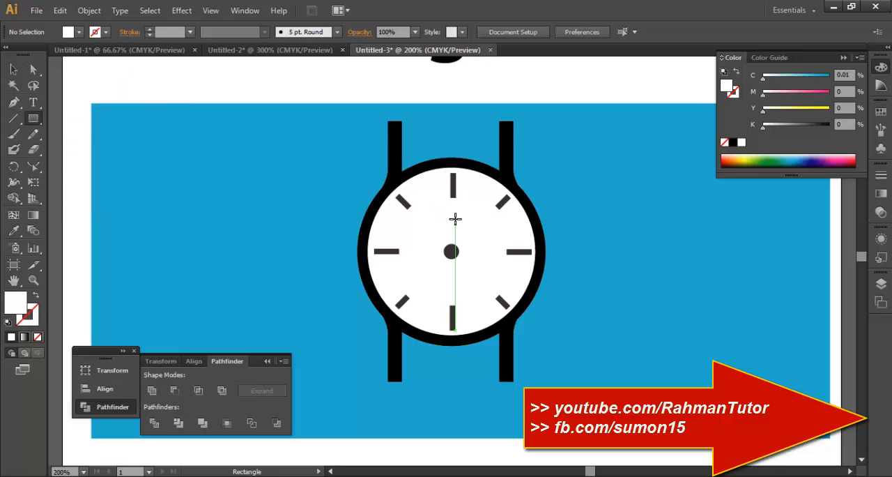
pyautogui.moveTo(449, 208); pyautogui.dragTo(454, 249)
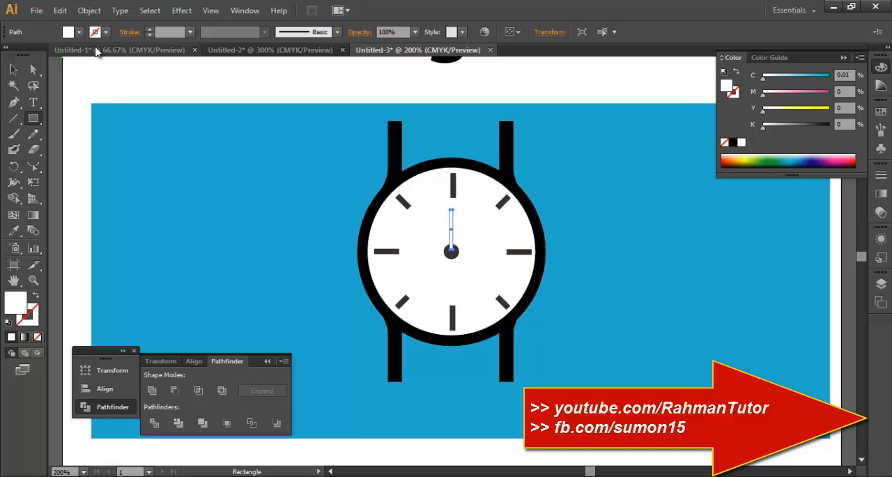
pyautogui.click(78, 32)
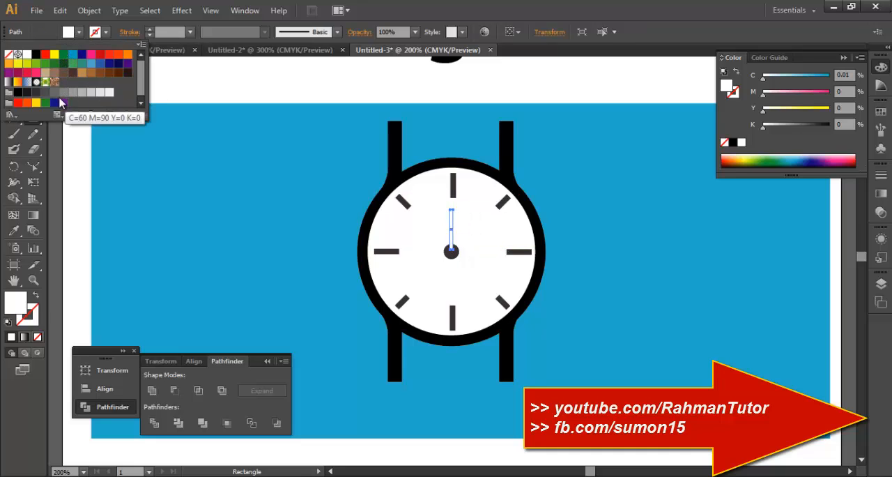
pyautogui.click(36, 92)
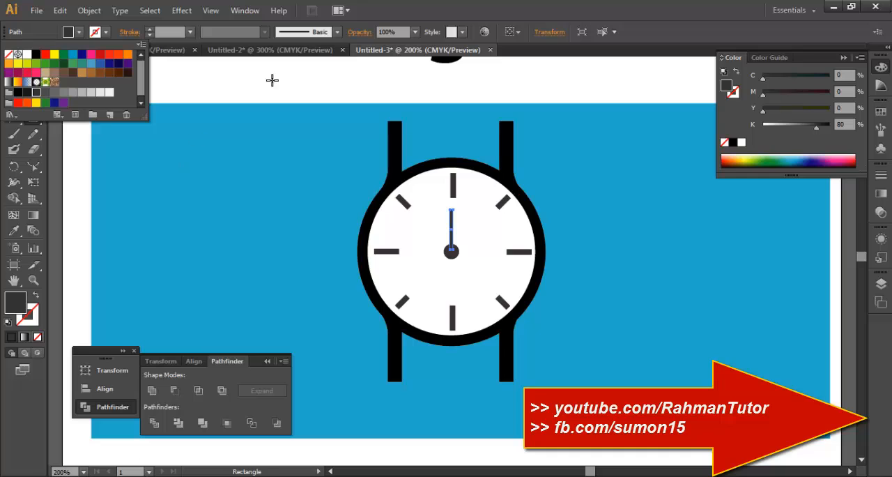
pyautogui.click(14, 70)
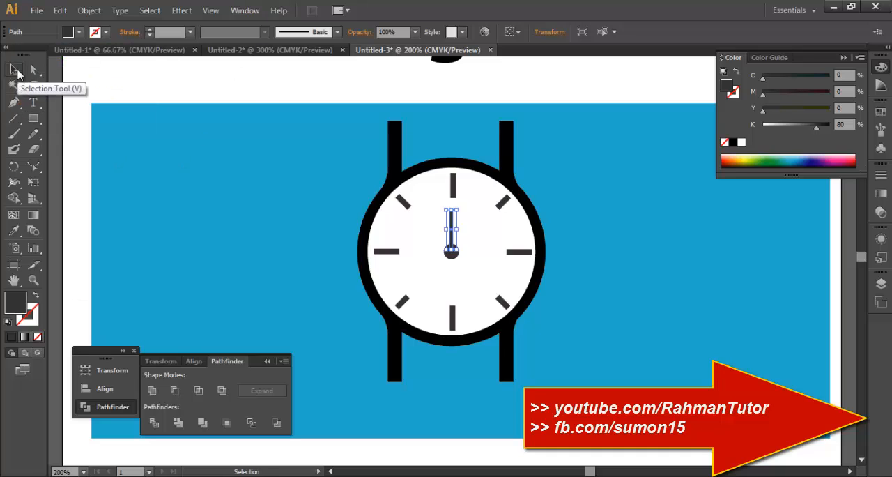
# Duplicate the hand twice, once beside the original and once below the pivot, and shorten the lower copy.
pyautogui.click(307, 202)
pyautogui.click(452, 229)
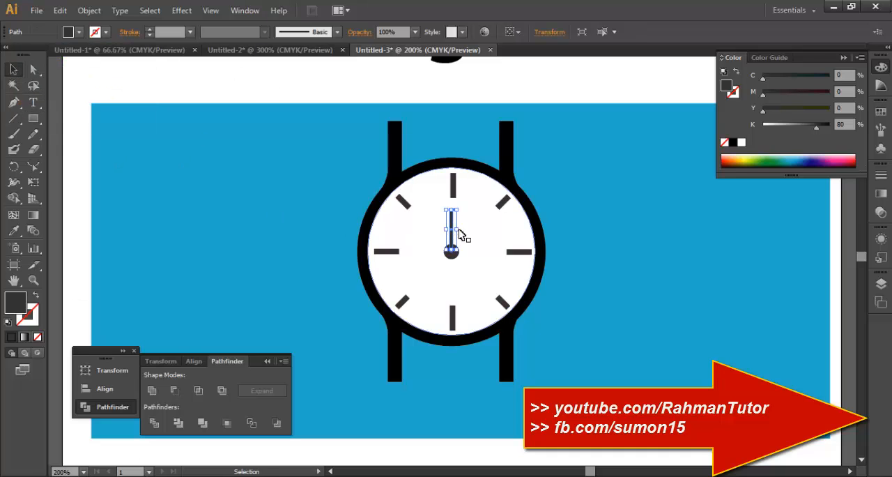
pyautogui.moveTo(458, 236); pyautogui.dragTo(453, 279)
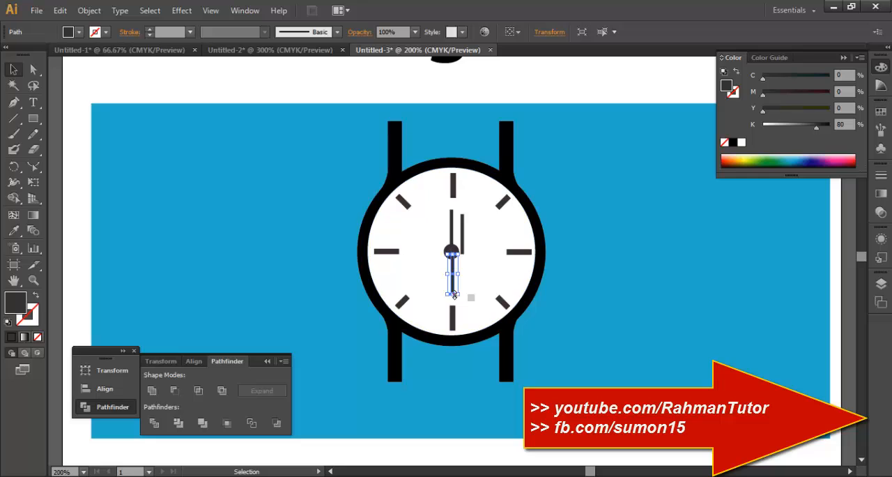
pyautogui.click(462, 265)
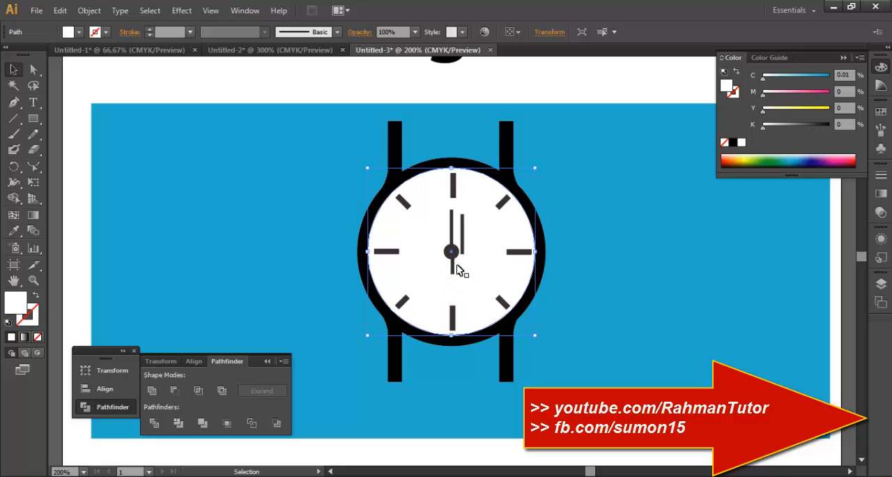
pyautogui.click(454, 265)
# Lengthen the copy beside the vertical hand and rotate it through the pivot towards the two o'clock position.
pyautogui.click(461, 245)
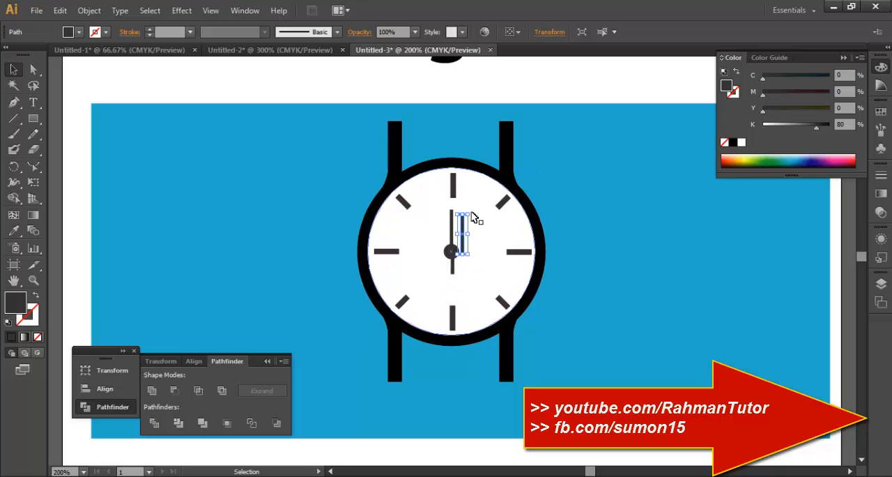
pyautogui.moveTo(469, 212); pyautogui.dragTo(498, 229)
pyautogui.click(457, 234)
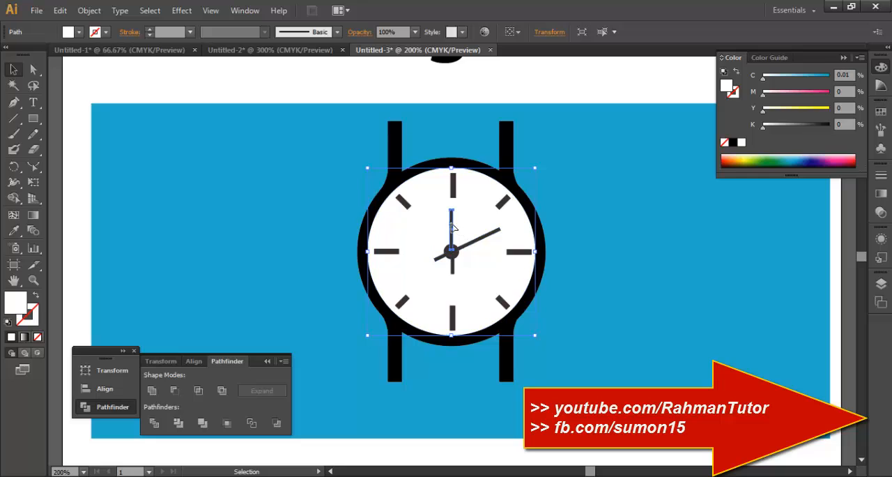
# Shorten the vertical hand from its upper end, keeping its base at the pivot.
pyautogui.click(452, 213)
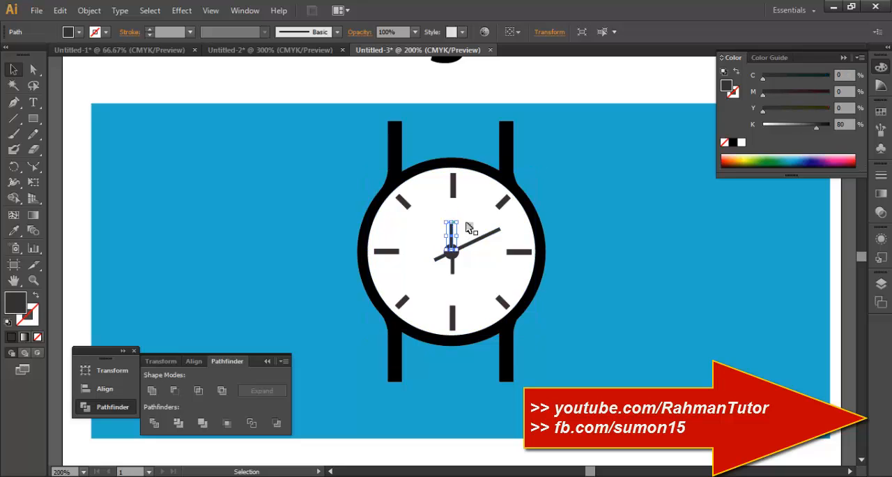
pyautogui.click(473, 229)
pyautogui.click(452, 231)
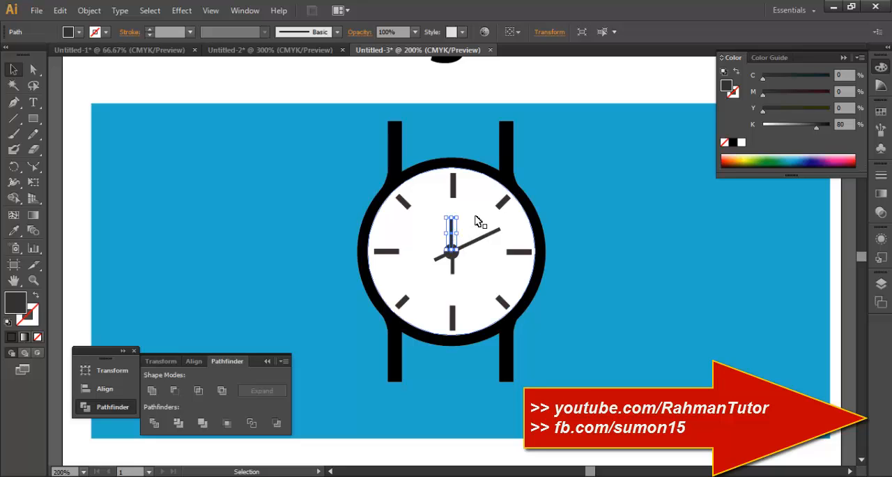
pyautogui.click(484, 246)
pyautogui.click(478, 238)
pyautogui.click(609, 274)
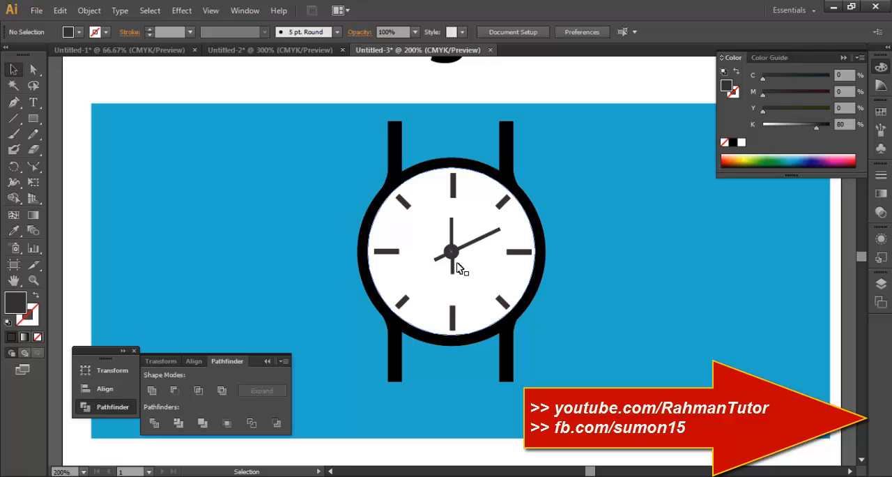
# Rotate the short piece below the pivot to point diagonally between the three and six o'clock markers, with one end at the pivot.
pyautogui.click(453, 263)
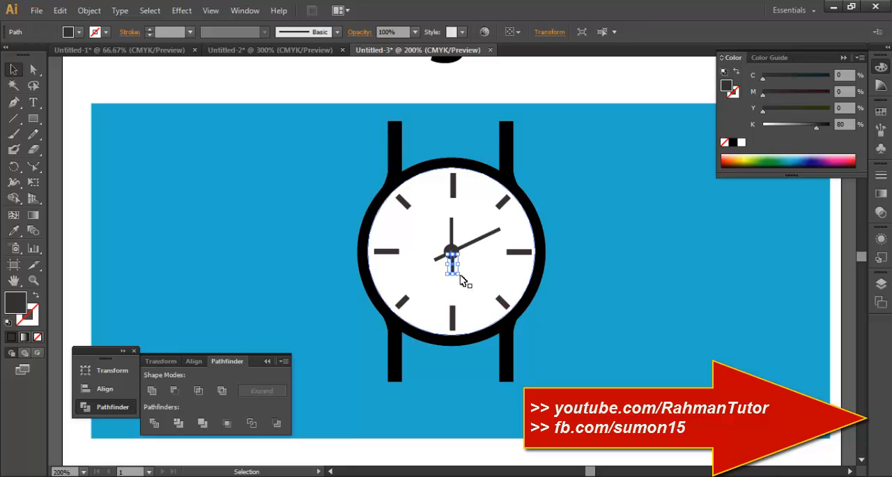
pyautogui.moveTo(458, 277)
pyautogui.mouseDown()
pyautogui.moveTo(483, 274)
pyautogui.moveTo(459, 270)
pyautogui.moveTo(464, 264)
pyautogui.mouseUp()
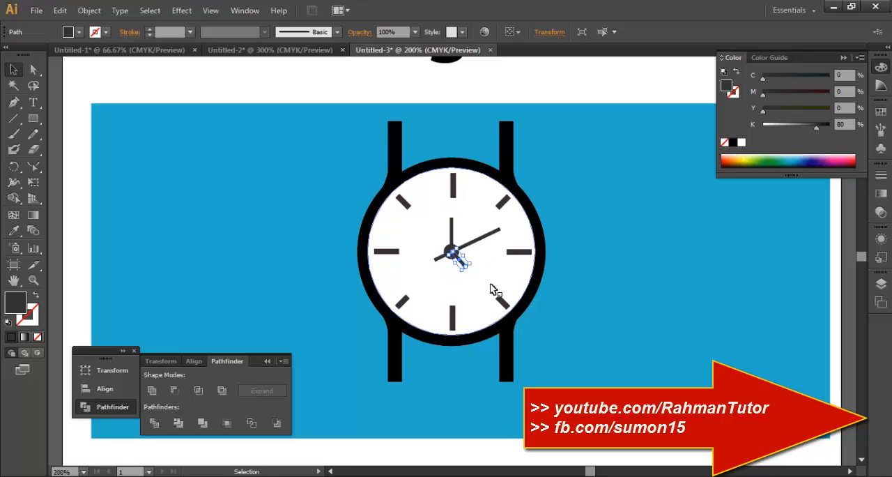
pyautogui.click(492, 286)
pyautogui.click(586, 306)
pyautogui.click(464, 264)
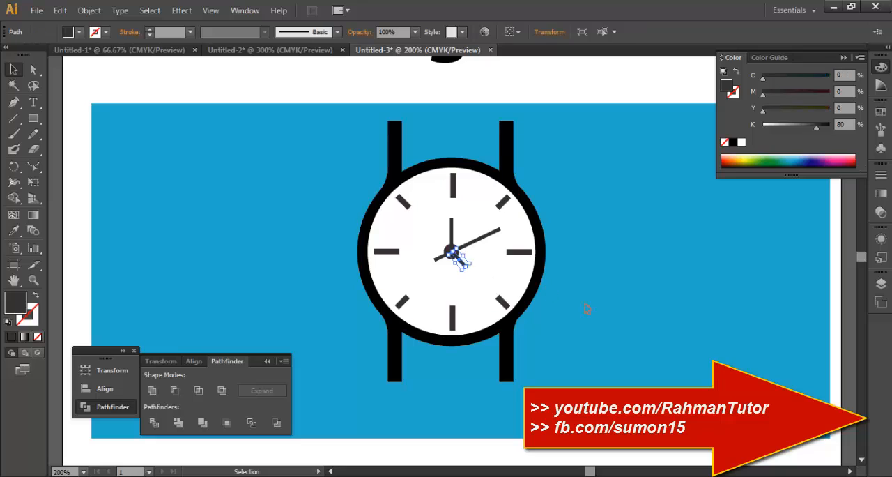
pyautogui.click(587, 307)
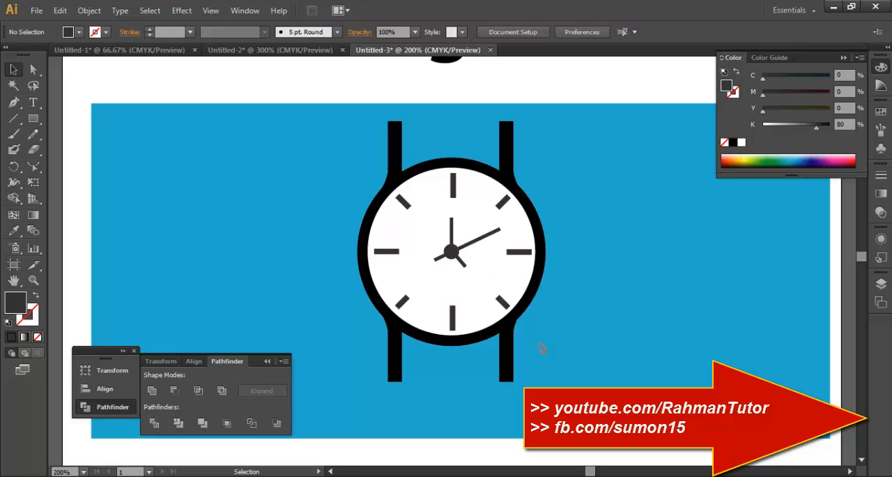
# Group all parts of the watch and expand Layer 1 to list its objects.
pyautogui.scroll(-2, 540, 347)
pyautogui.moveTo(326, 141); pyautogui.dragTo(607, 378)
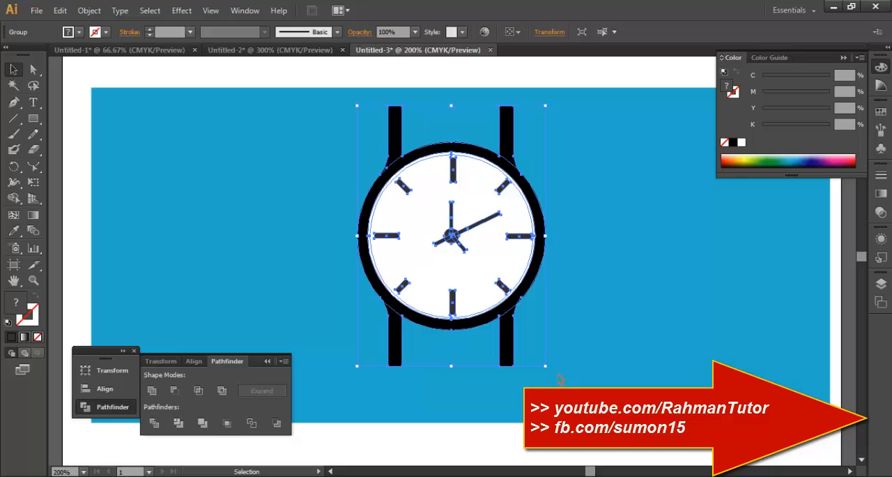
pyautogui.click(882, 286)
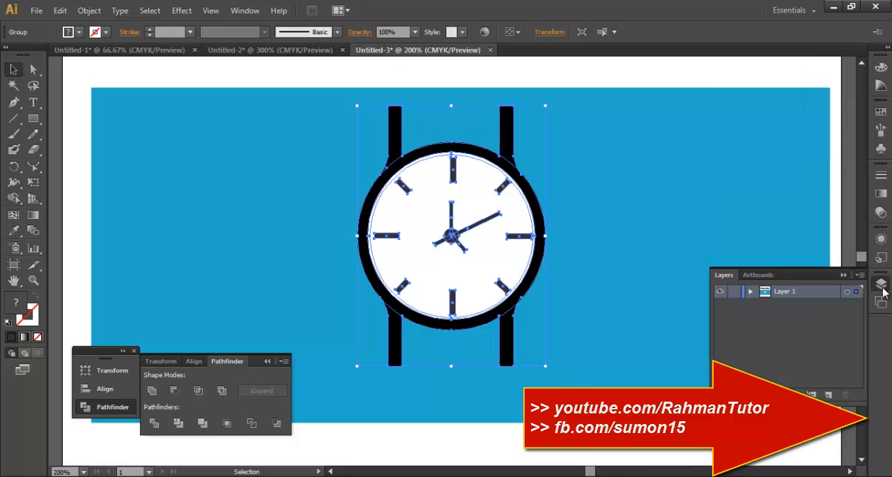
pyautogui.click(750, 291)
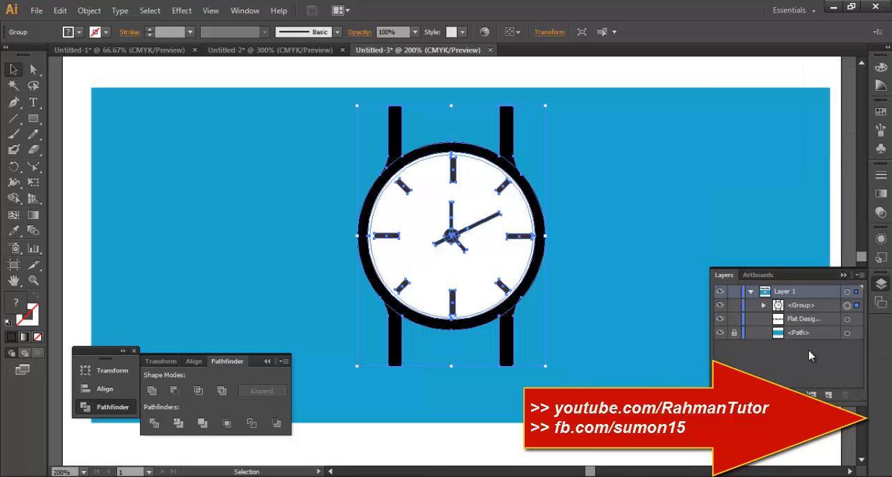
pyautogui.click(763, 304)
pyautogui.click(763, 305)
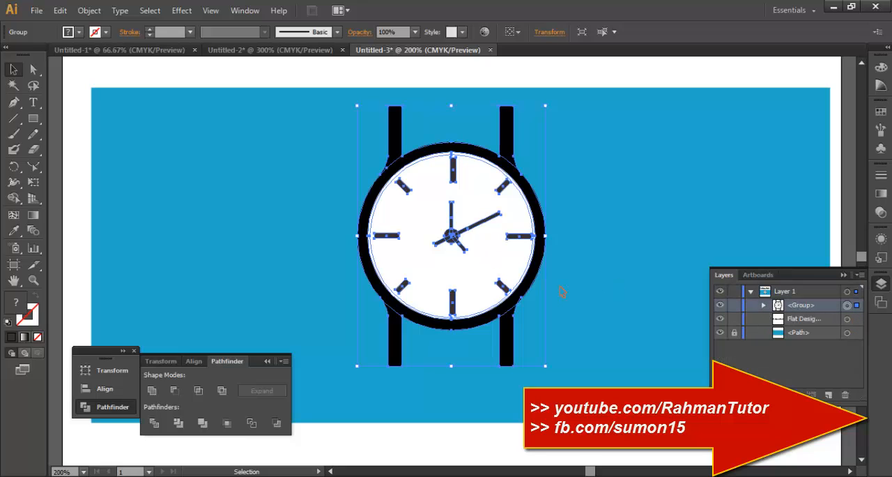
# Copy the watch group and paste it in front twice, directly over the original.
pyautogui.press('a')
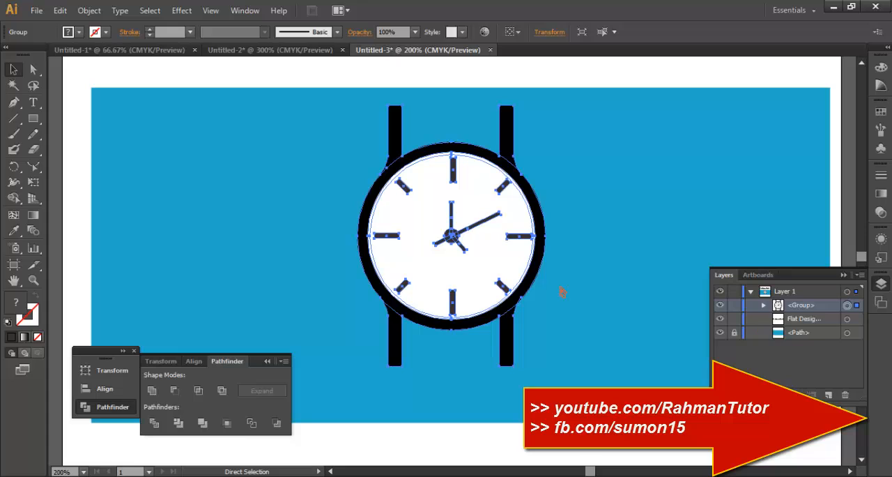
pyautogui.hotkey('ctrl', 'c')
pyautogui.hotkey('ctrl', 'f')
pyautogui.hotkey('ctrl', 'f')
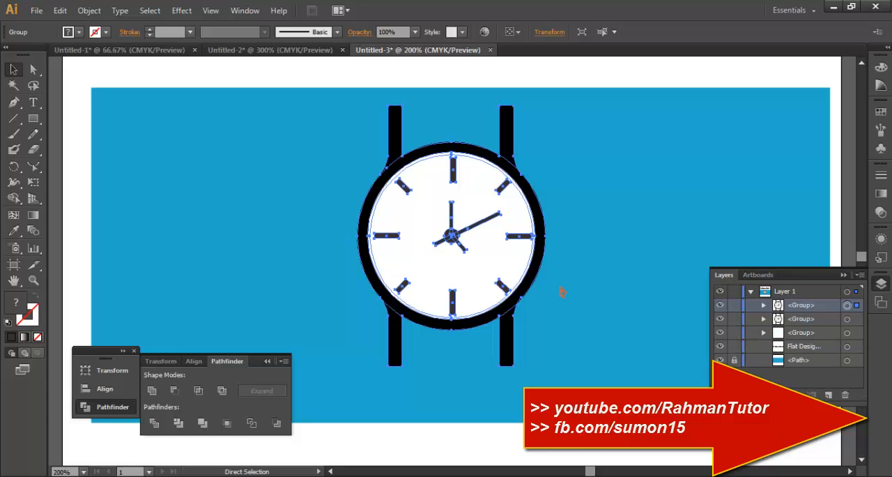
pyautogui.press('v')
# Hide the topmost watch group and leave the two groups beneath it visible.
pyautogui.moveTo(719, 304)
pyautogui.mouseDown()
pyautogui.moveTo(718, 336)
pyautogui.moveTo(720, 307)
pyautogui.mouseUp()
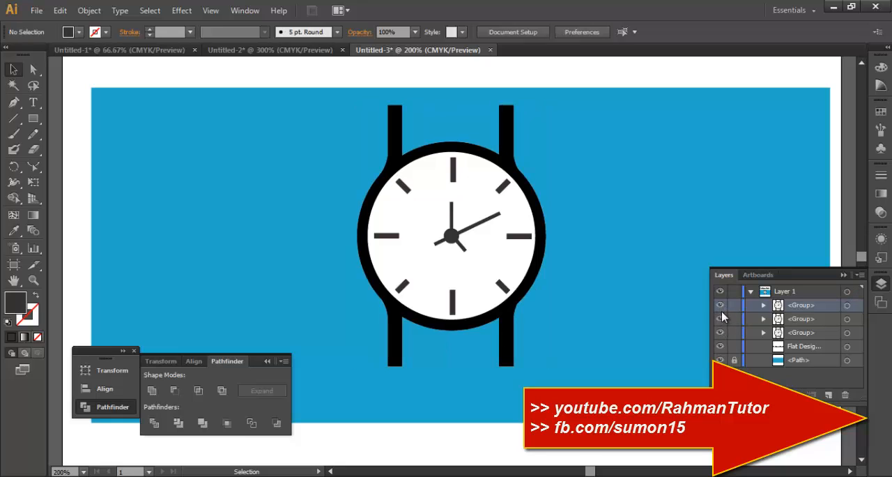
pyautogui.click(719, 318)
pyautogui.click(720, 304)
pyautogui.click(720, 319)
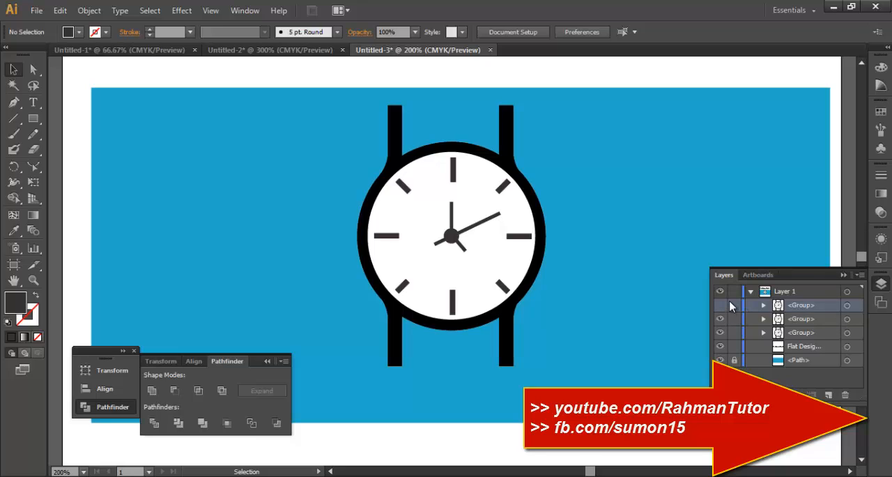
# Unite the middle watch group into a single silhouette and set its fill to 100% K black.
pyautogui.click(847, 319)
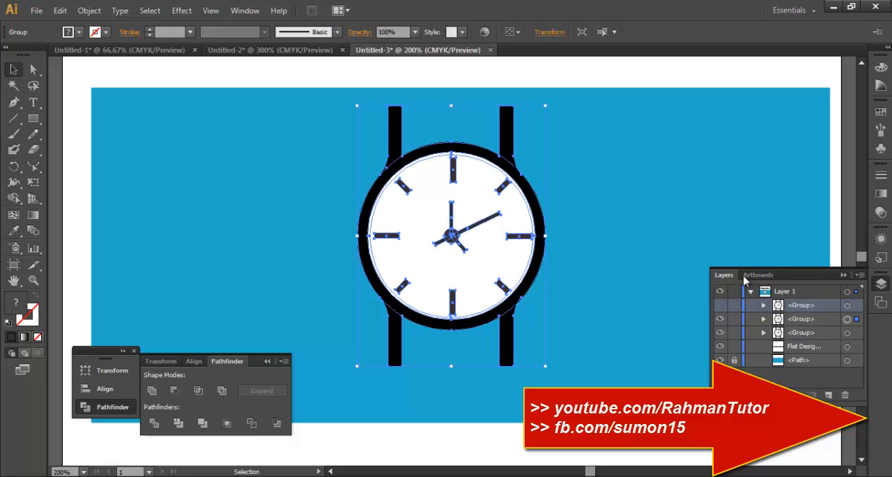
pyautogui.click(153, 391)
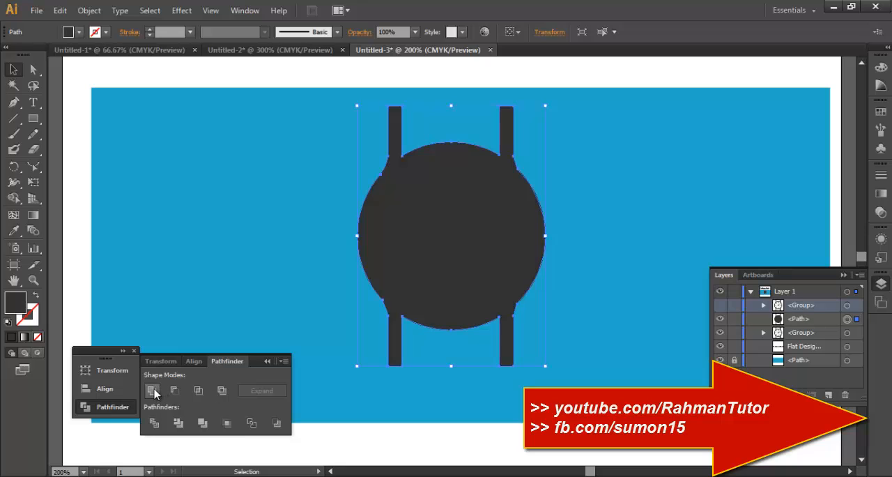
pyautogui.click(881, 67)
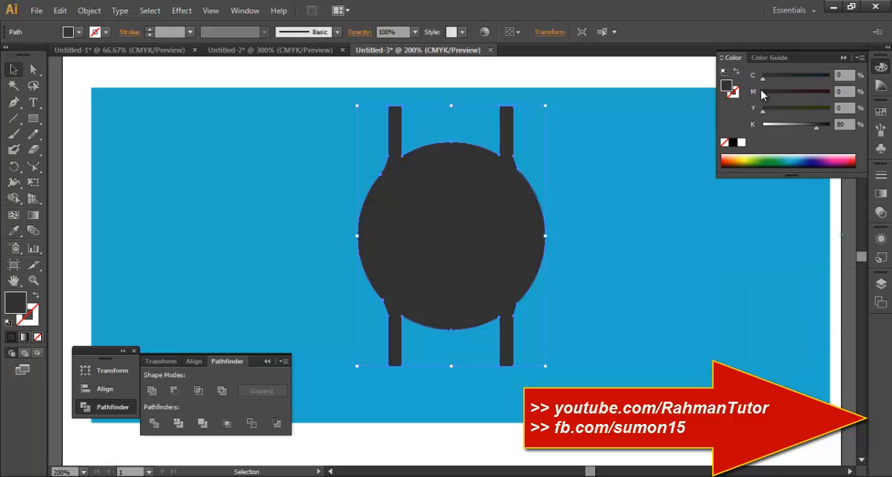
pyautogui.moveTo(819, 132); pyautogui.dragTo(830, 132)
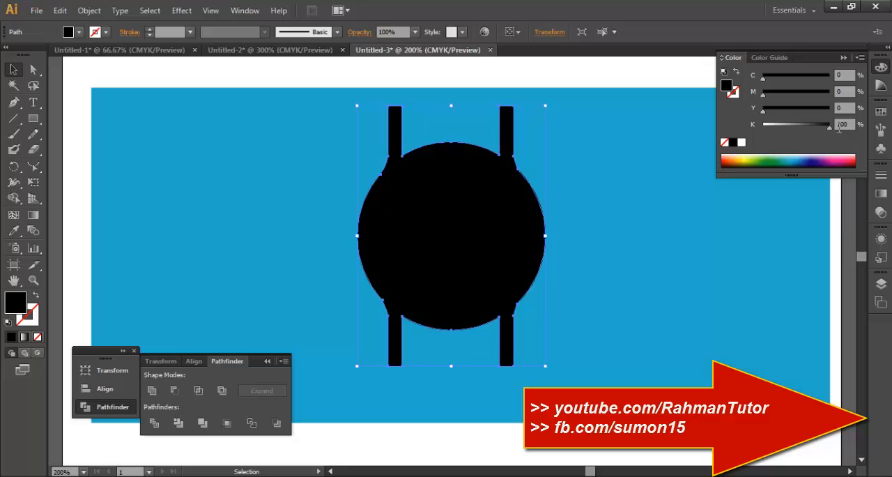
# Unite the lowest watch group into a single silhouette and fill it with black.
pyautogui.click(881, 283)
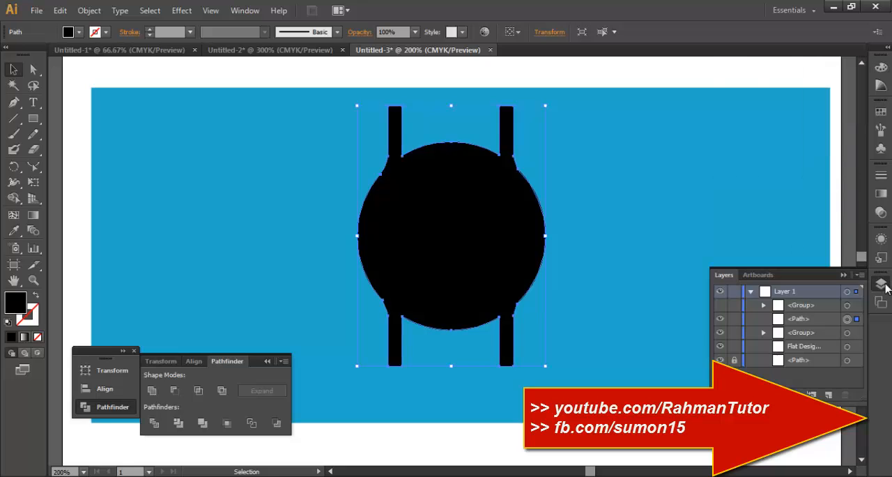
pyautogui.click(857, 332)
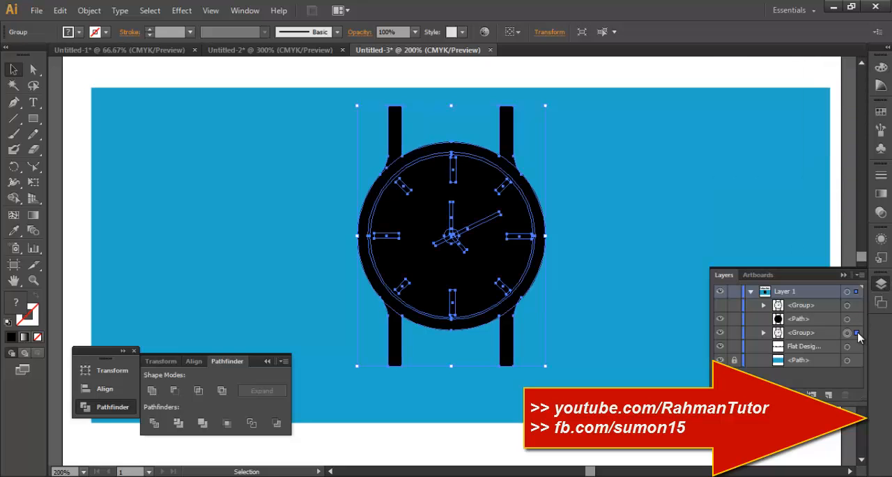
pyautogui.click(151, 390)
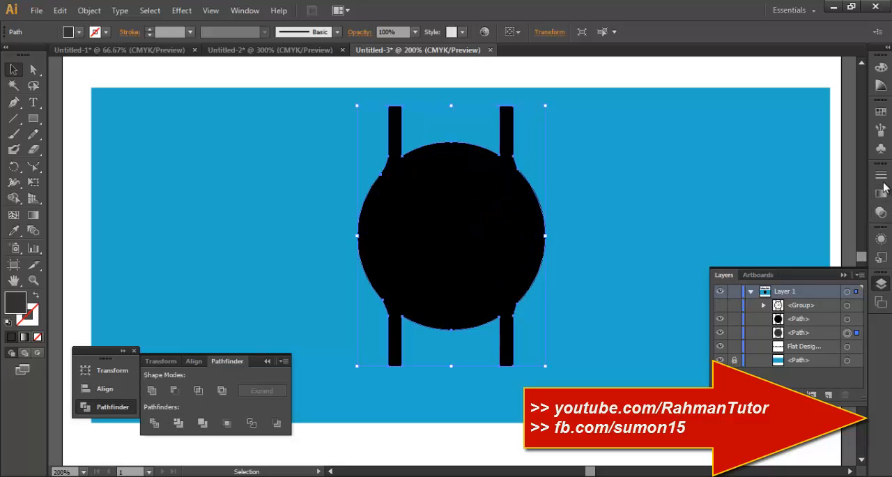
pyautogui.click(880, 111)
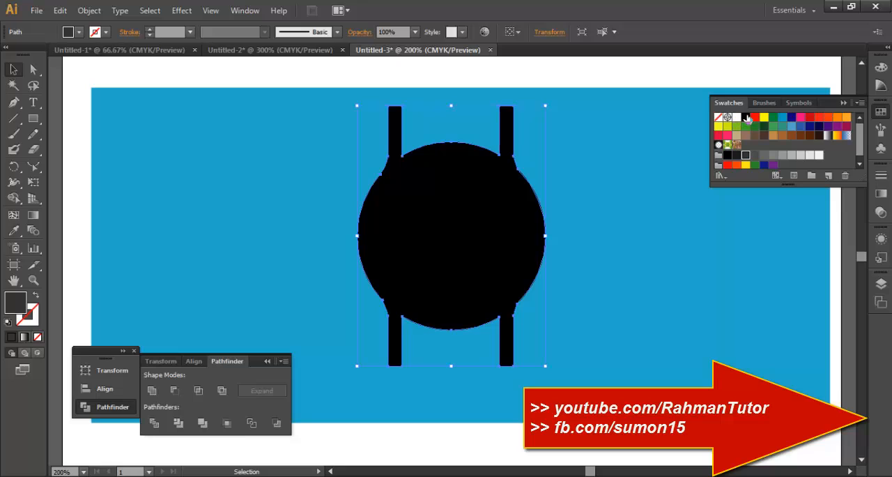
pyautogui.click(745, 117)
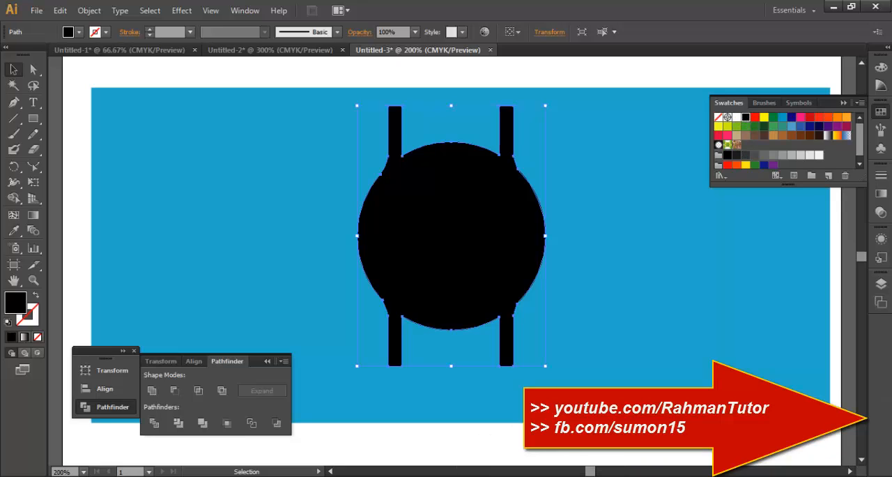
# Move the upper black silhouette diagonally down and to the right of the lower silhouette.
pyautogui.click(880, 283)
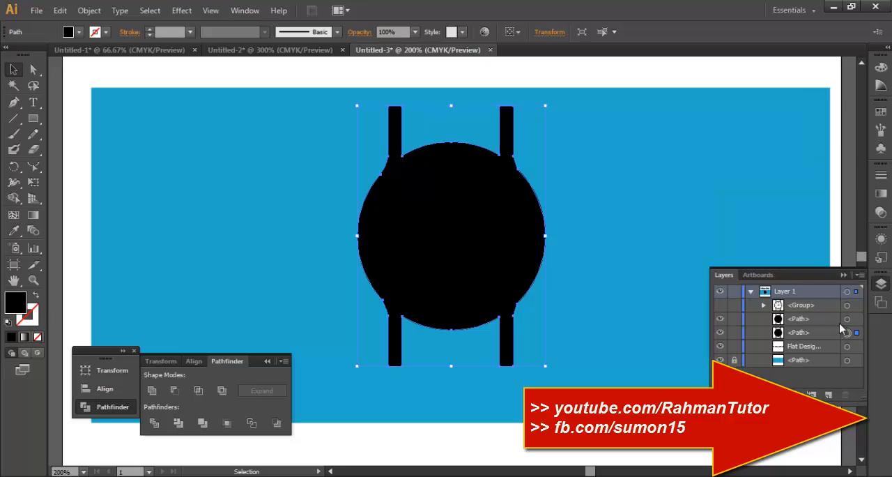
pyautogui.click(823, 336)
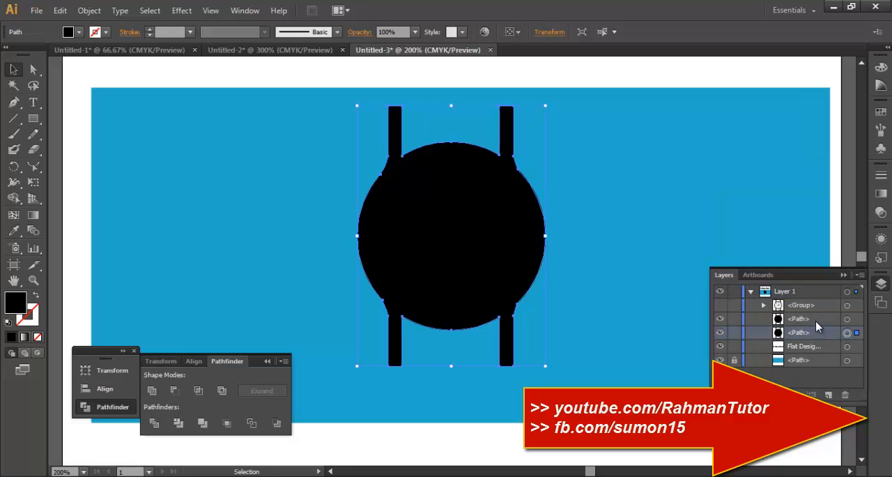
pyautogui.moveTo(522, 265); pyautogui.dragTo(573, 314)
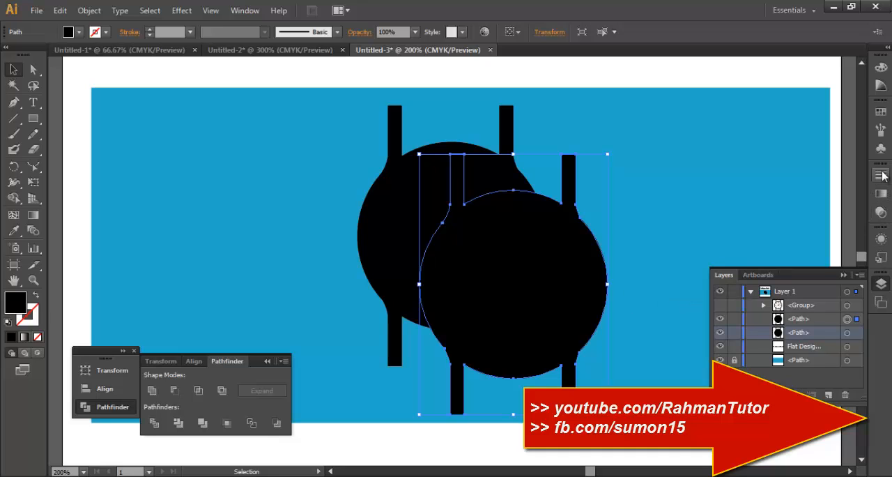
# Set the opacity of the offset silhouette to 0% and of the original silhouette beneath it to 30%.
pyautogui.click(881, 211)
pyautogui.click(858, 182)
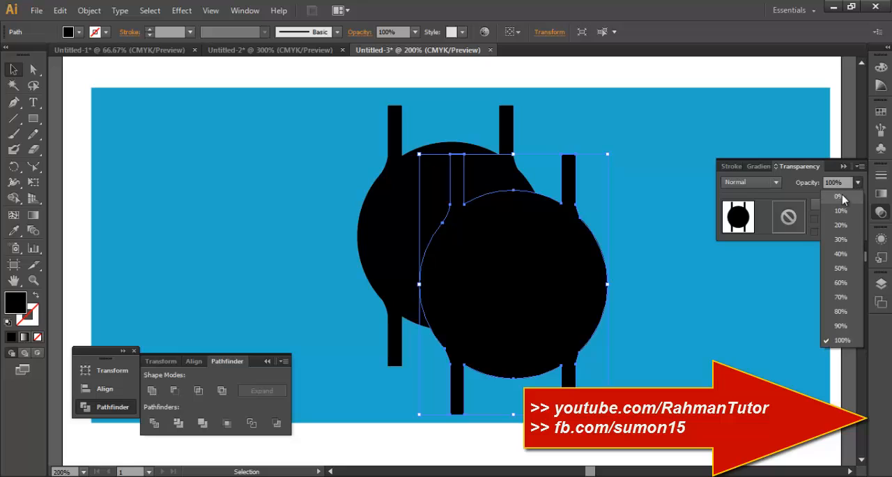
pyautogui.click(842, 194)
pyautogui.click(393, 233)
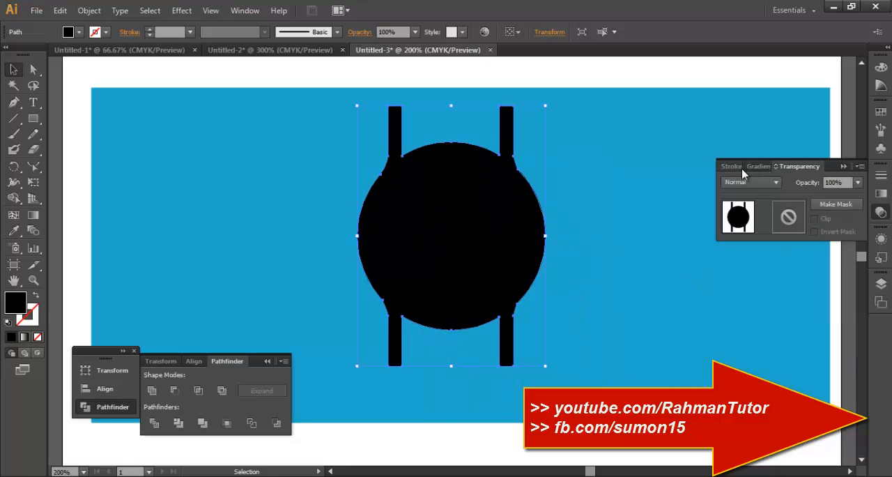
pyautogui.click(857, 182)
pyautogui.click(850, 239)
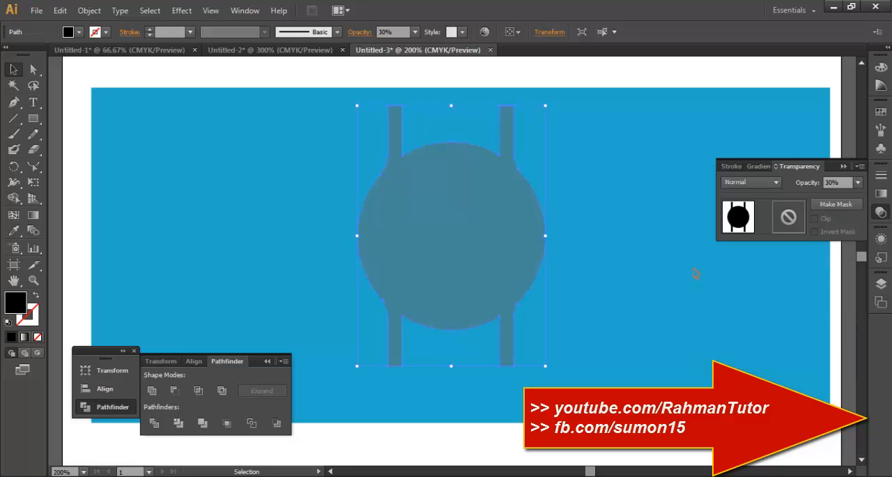
# Select both silhouettes and set the blend options to a Specified Distance spacing of 0.35 mm.
pyautogui.click(640, 296)
pyautogui.click(582, 293)
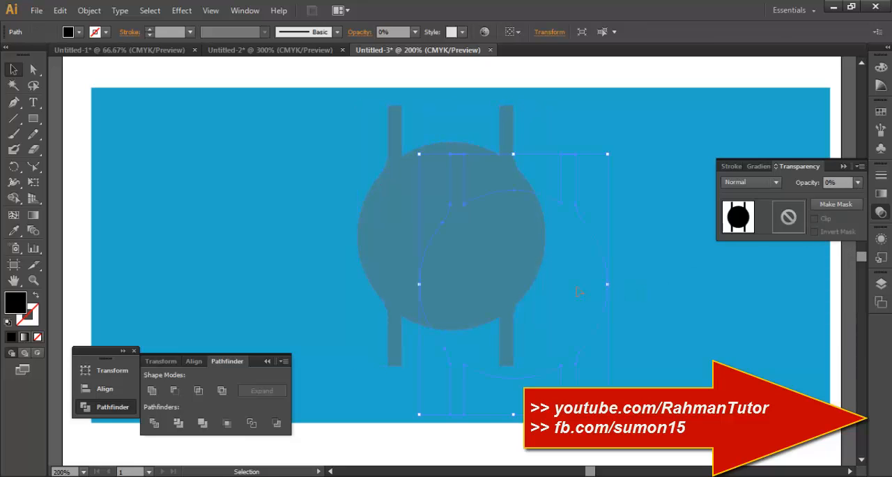
pyautogui.keyDown('shift'); pyautogui.click(407, 231); pyautogui.keyUp('shift')
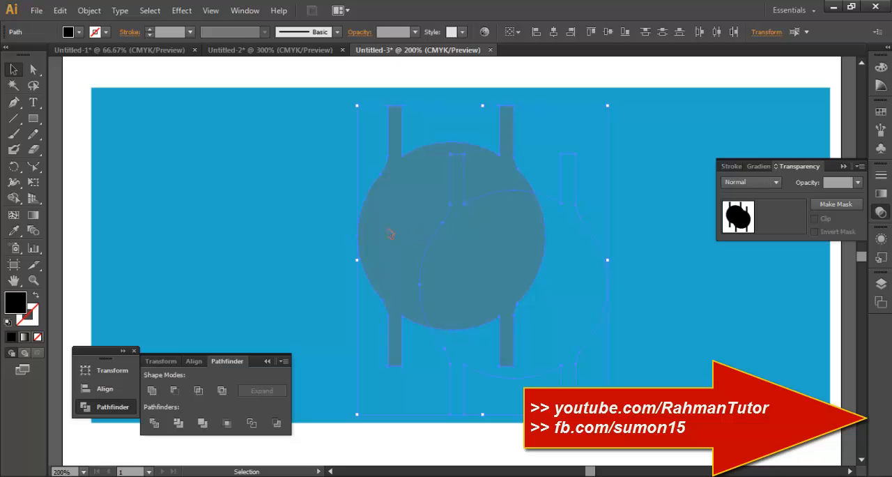
pyautogui.doubleClick(33, 230)
pyautogui.click(237, 164)
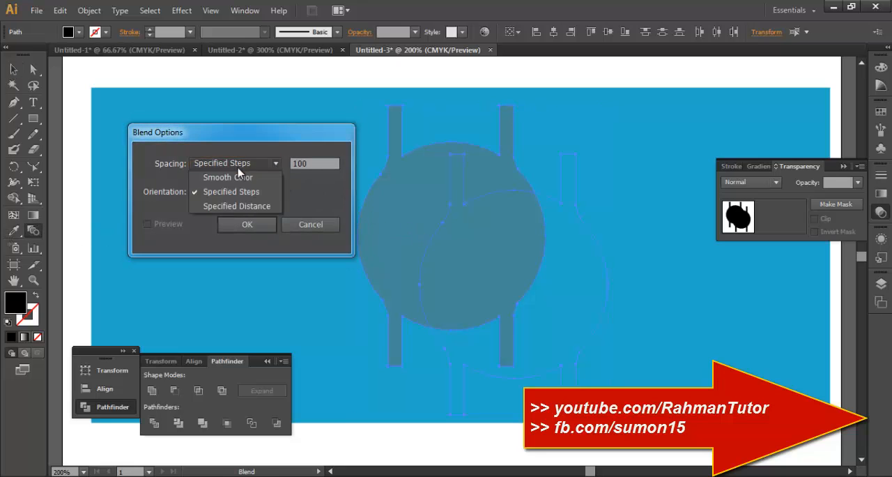
pyautogui.click(247, 206)
pyautogui.write('1')
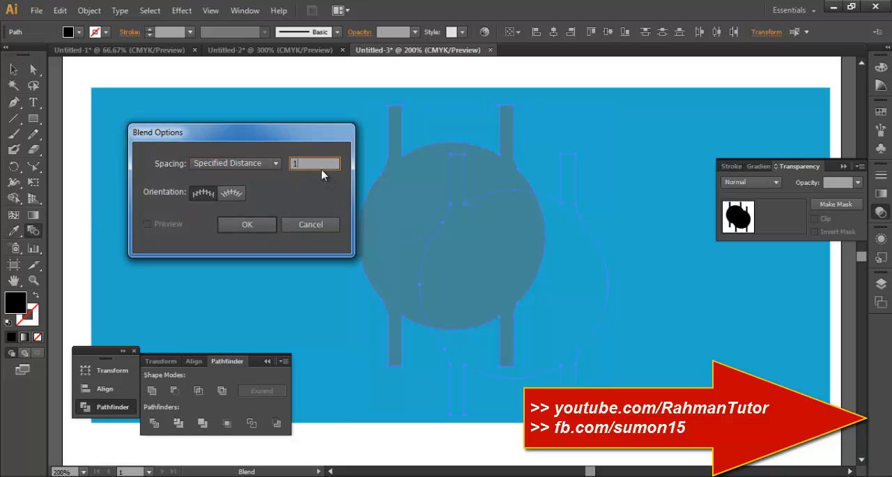
pyautogui.write(' px')
pyautogui.click(248, 223)
# Make a blend from the two selected silhouettes and show the hidden watch group above it.
pyautogui.click(87, 11)
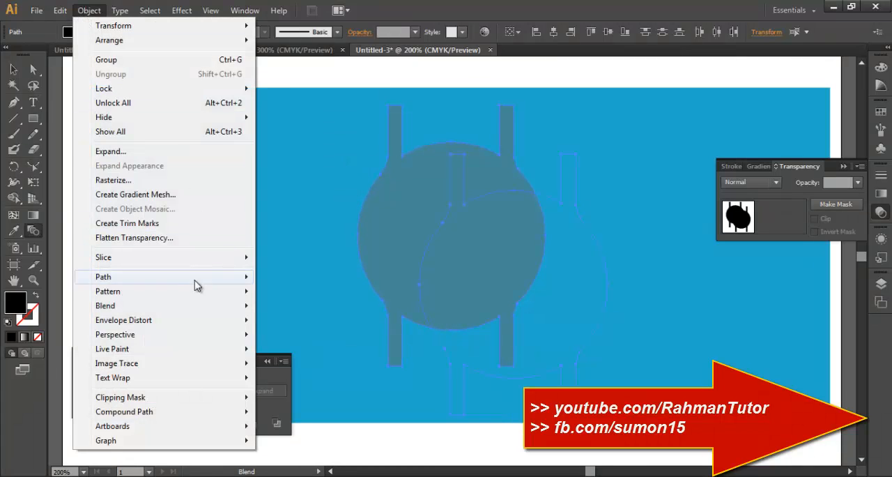
pyautogui.moveTo(233, 305)
pyautogui.click(307, 307)
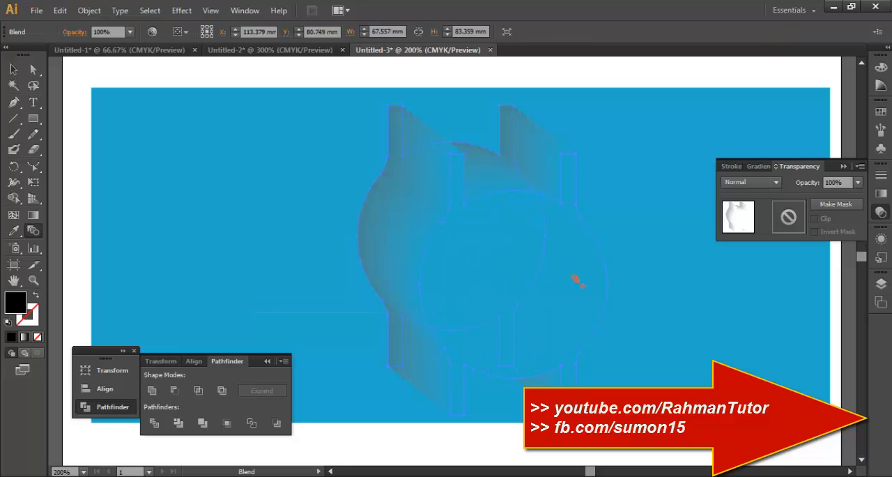
pyautogui.click(881, 283)
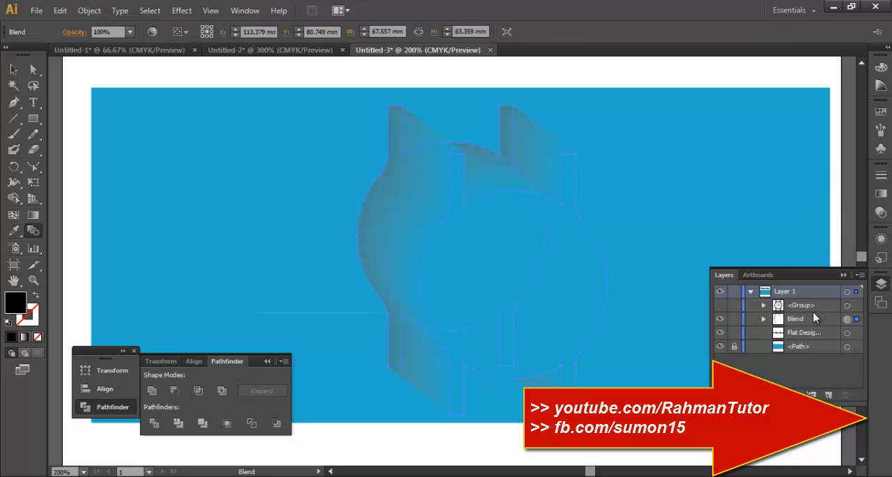
pyautogui.click(721, 306)
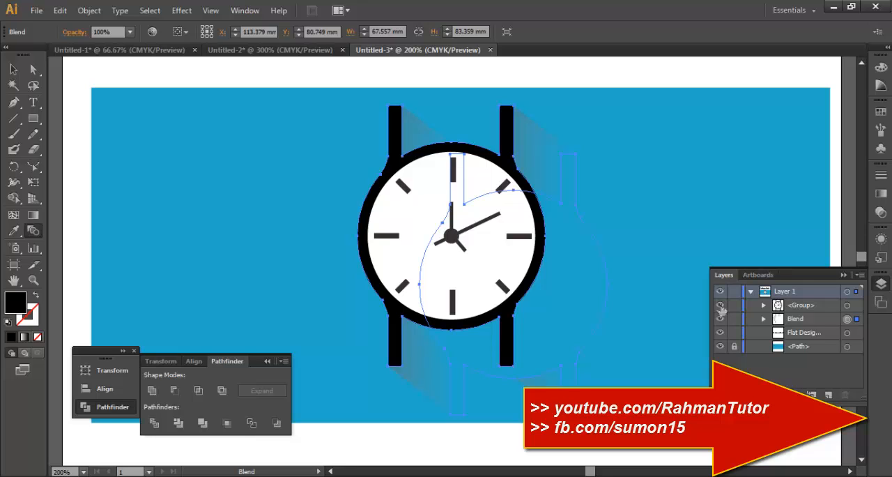
# Reverse the shadow blend front to back and deselect it.
pyautogui.click(827, 322)
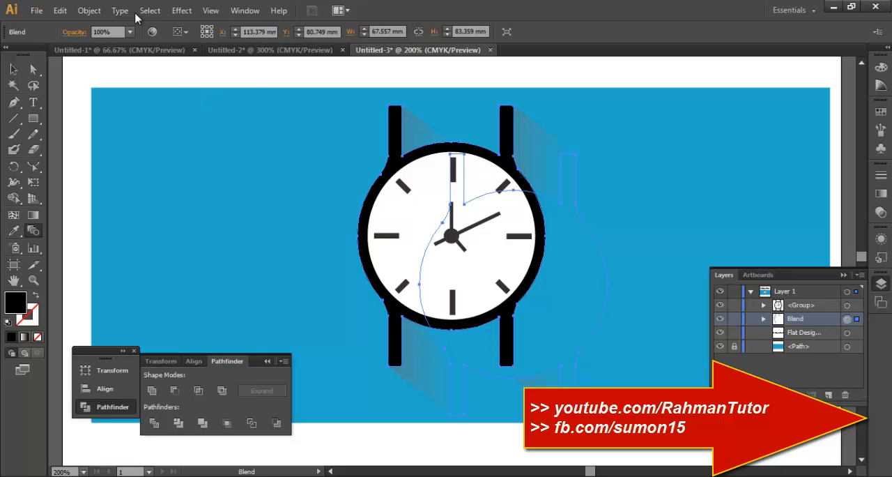
pyautogui.click(89, 11)
pyautogui.moveTo(216, 306)
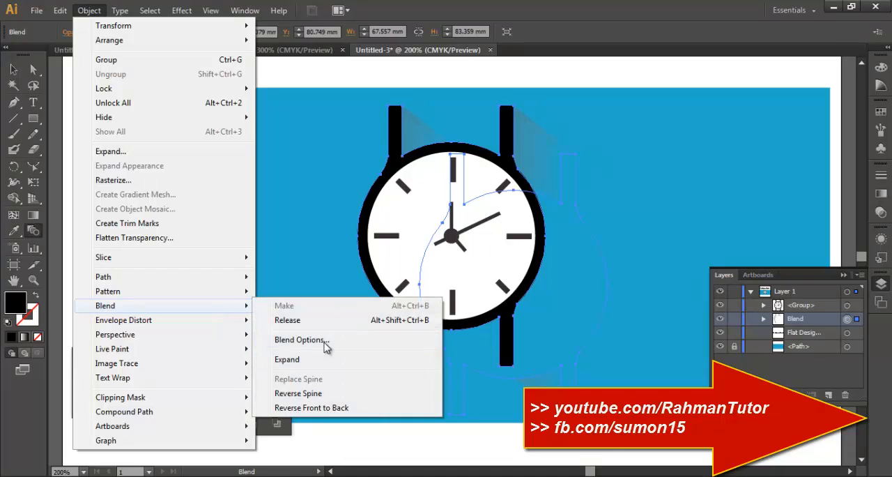
pyautogui.click(317, 407)
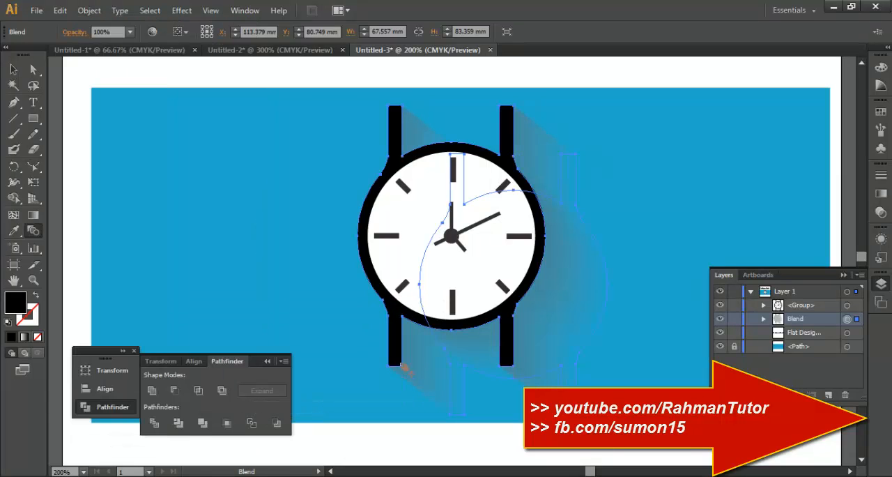
pyautogui.click(14, 70)
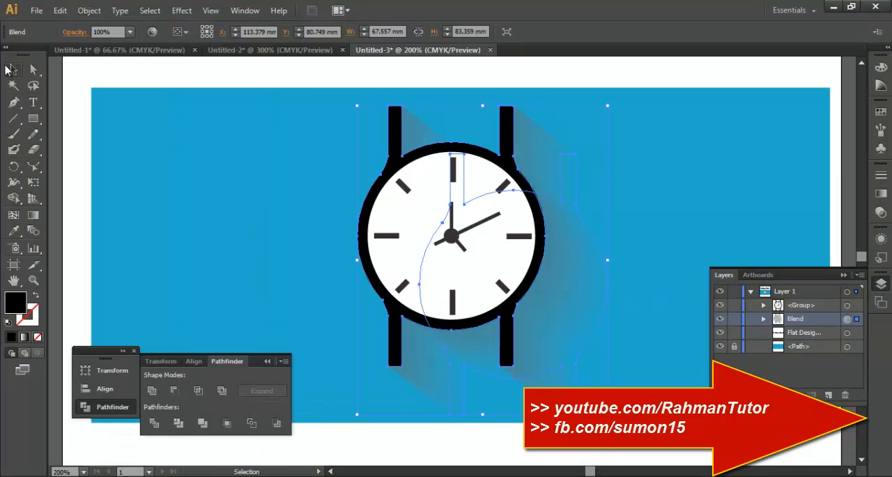
pyautogui.click(682, 215)
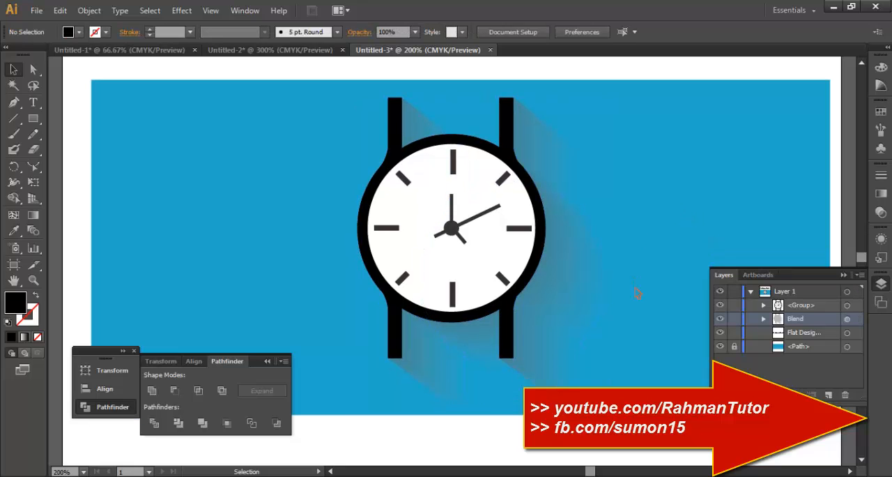
# Isolate the shadow blend and move its transparent silhouette to the left and slightly down.
pyautogui.click(582, 300)
pyautogui.doubleClick(583, 299)
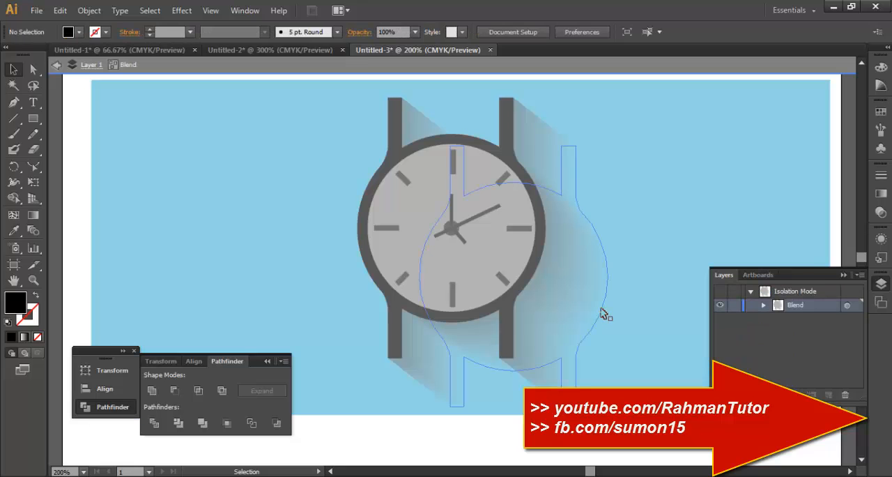
pyautogui.click(595, 313)
pyautogui.moveTo(599, 316); pyautogui.dragTo(572, 324)
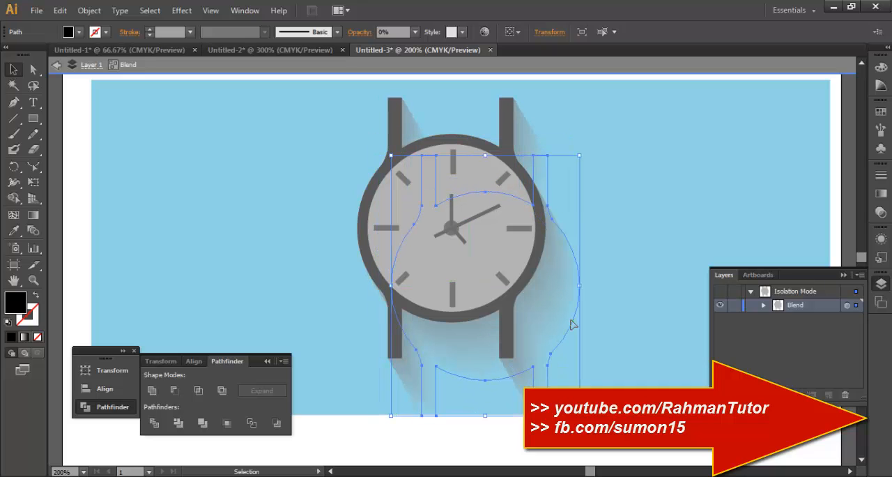
# Set the blend's spacing to Specified Steps and leave isolation mode.
pyautogui.doubleClick(33, 230)
pyautogui.click(265, 161)
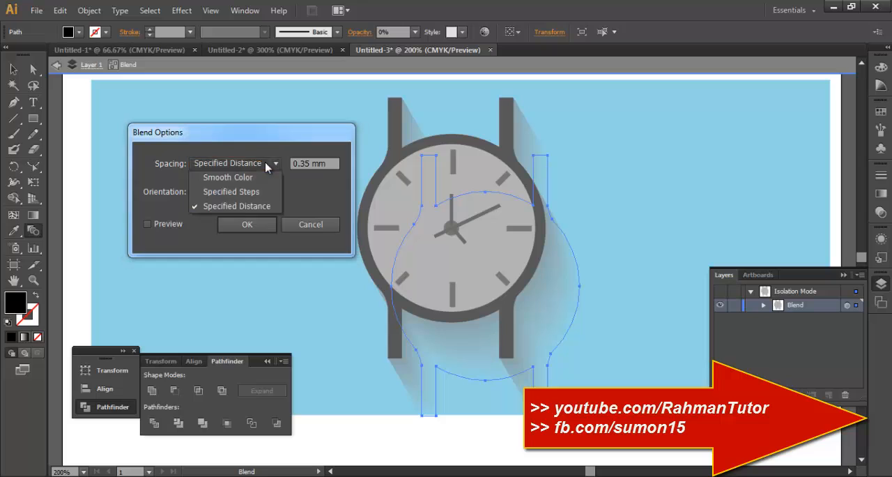
pyautogui.click(257, 190)
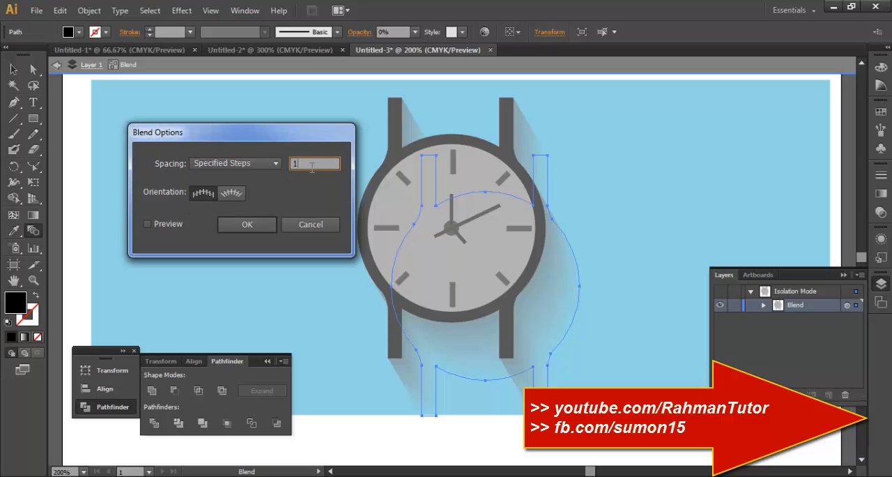
pyautogui.click(247, 230)
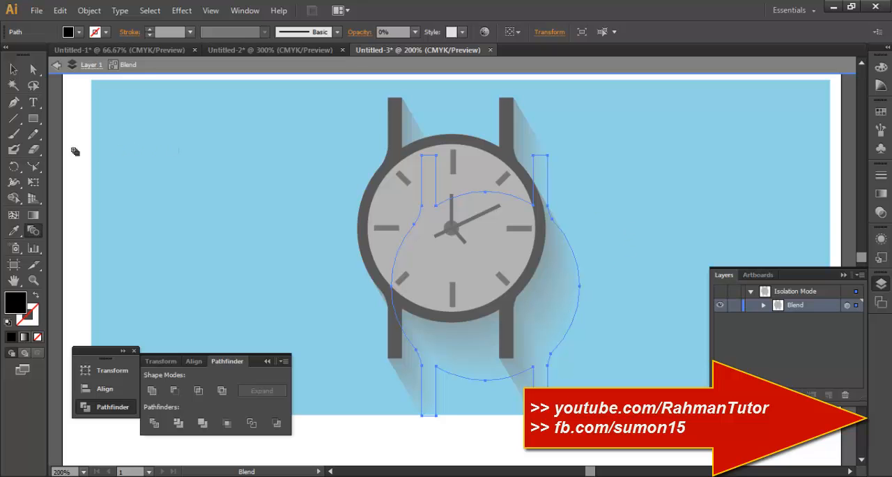
pyautogui.click(91, 11)
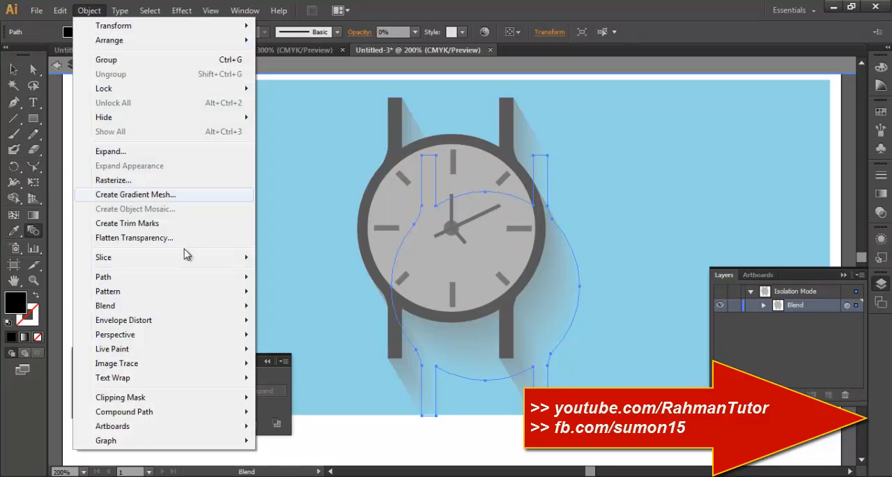
pyautogui.moveTo(241, 305)
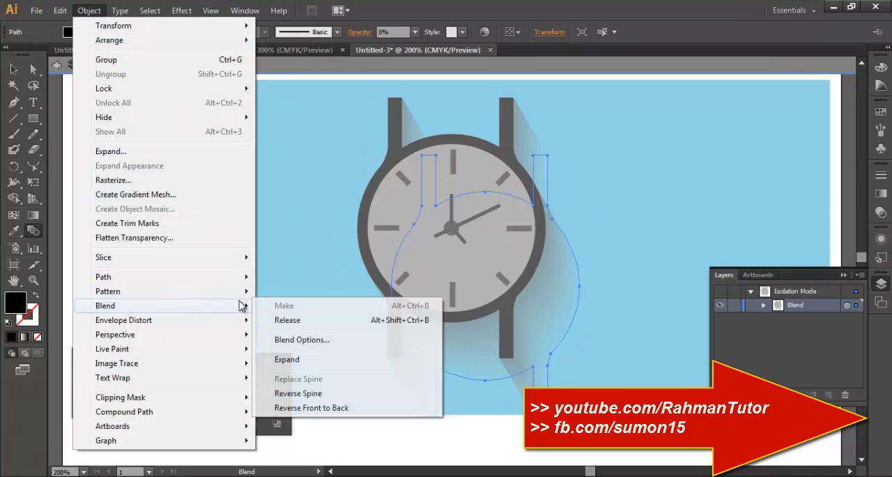
pyautogui.click(328, 137)
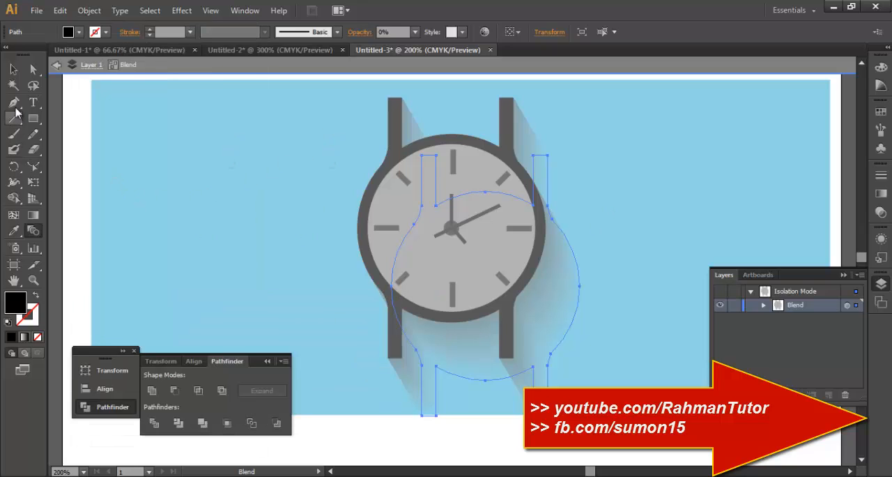
pyautogui.click(14, 69)
pyautogui.click(239, 232)
pyautogui.doubleClick(267, 245)
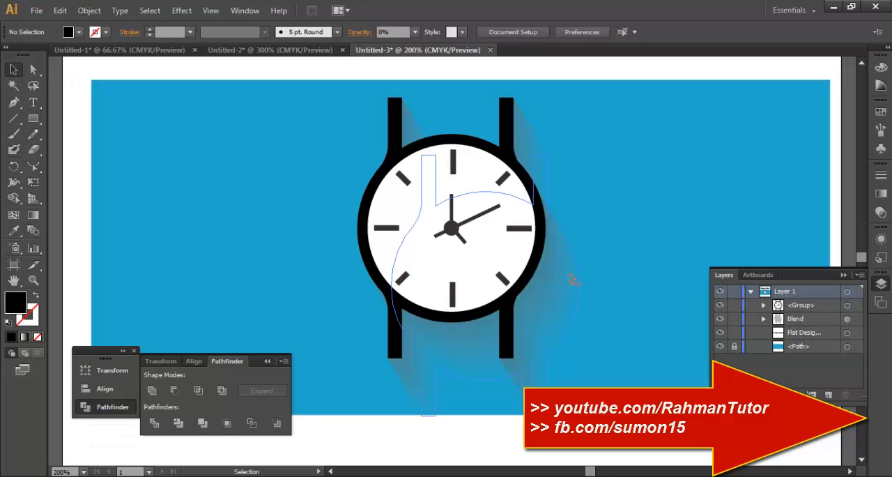
# Isolate the shadow blend, move its transparent silhouette diagonally down and right past the blue background's lower edge, and leave isolation mode.
pyautogui.scroll(-1, 645, 297)
pyautogui.scroll(1, 645, 297)
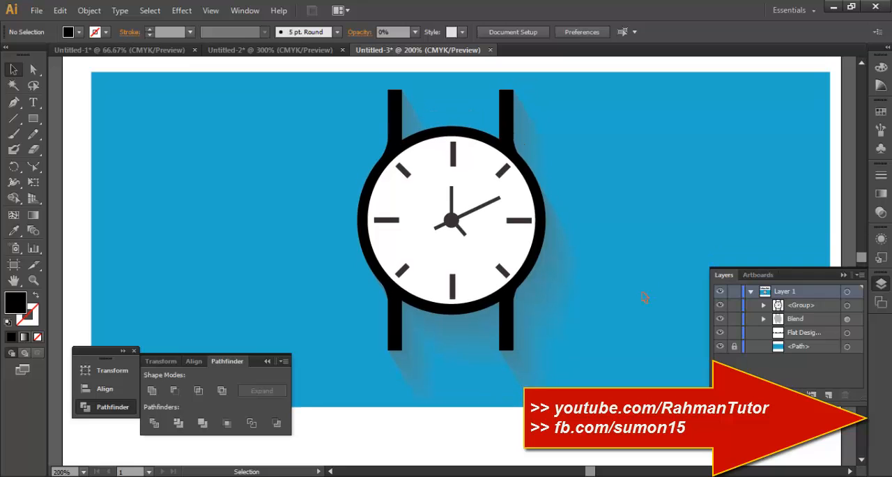
pyautogui.hotkey('ctrl', '-')
pyautogui.hotkey('ctrl', '-')
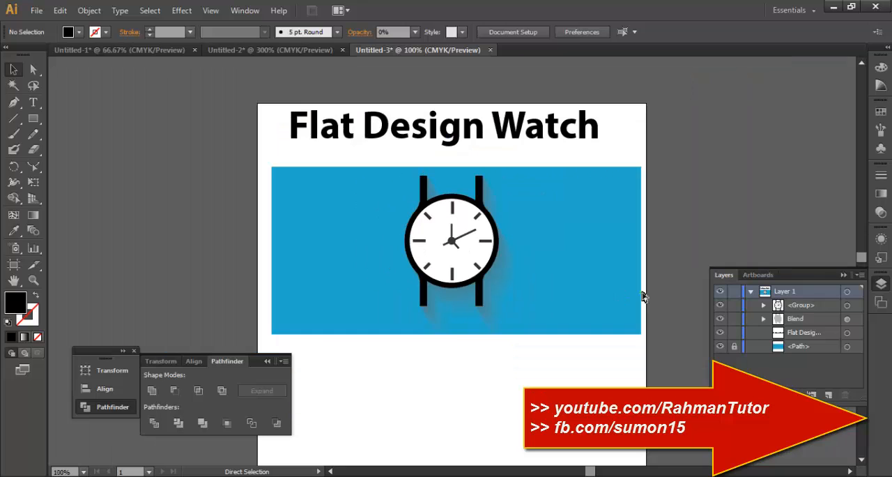
pyautogui.click(511, 273)
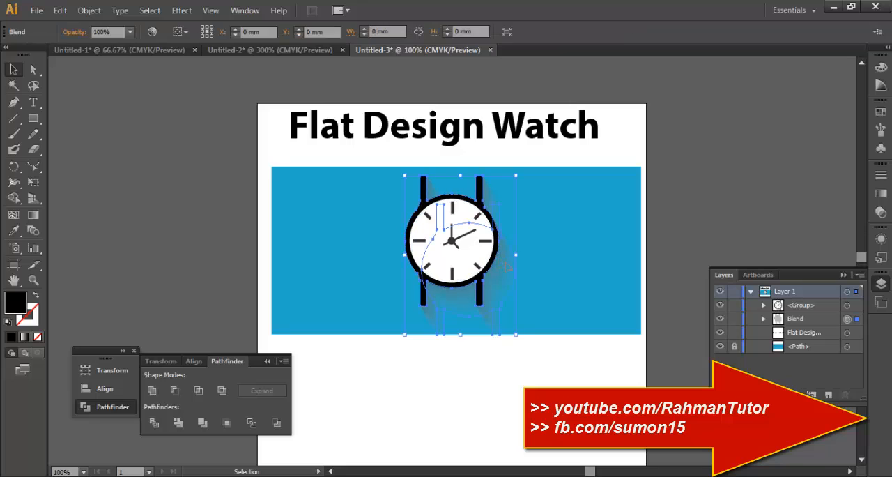
pyautogui.doubleClick(511, 274)
pyautogui.click(514, 278)
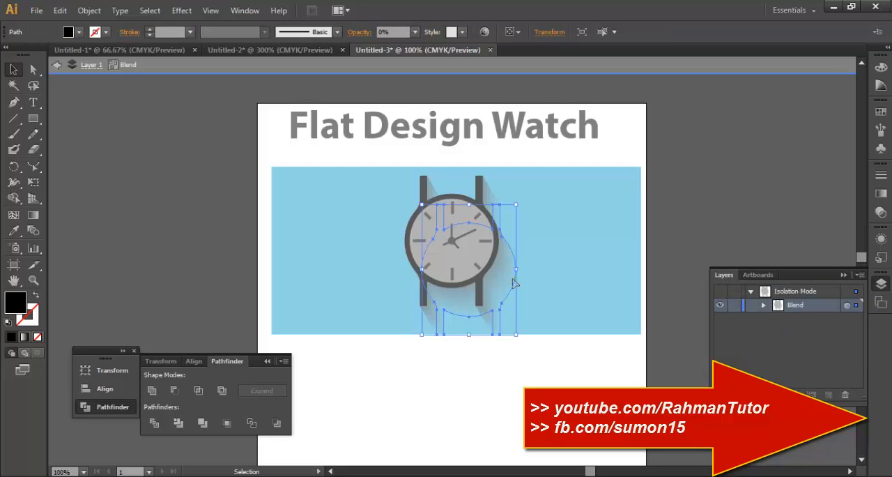
pyautogui.moveTo(516, 280); pyautogui.dragTo(549, 326)
pyautogui.click(544, 286)
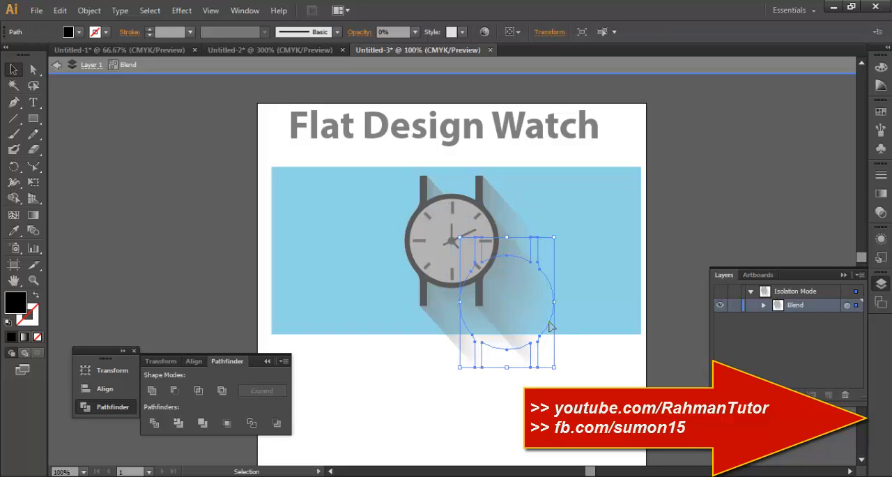
pyautogui.doubleClick(501, 443)
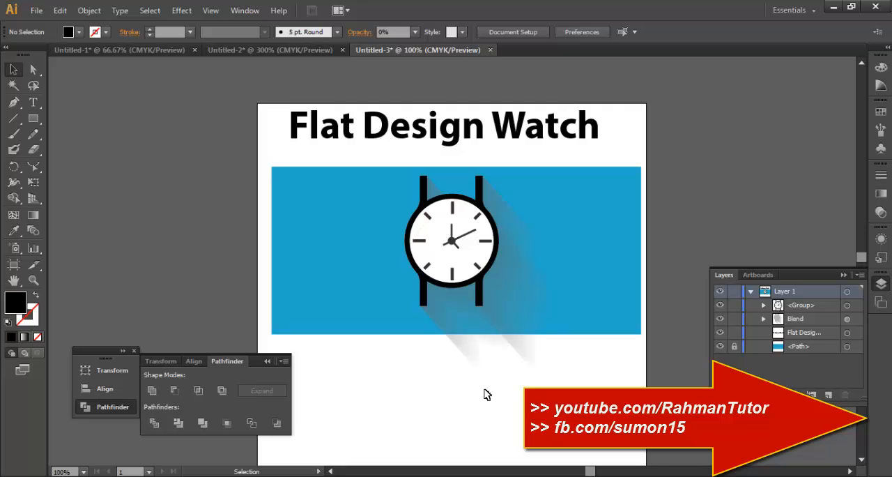